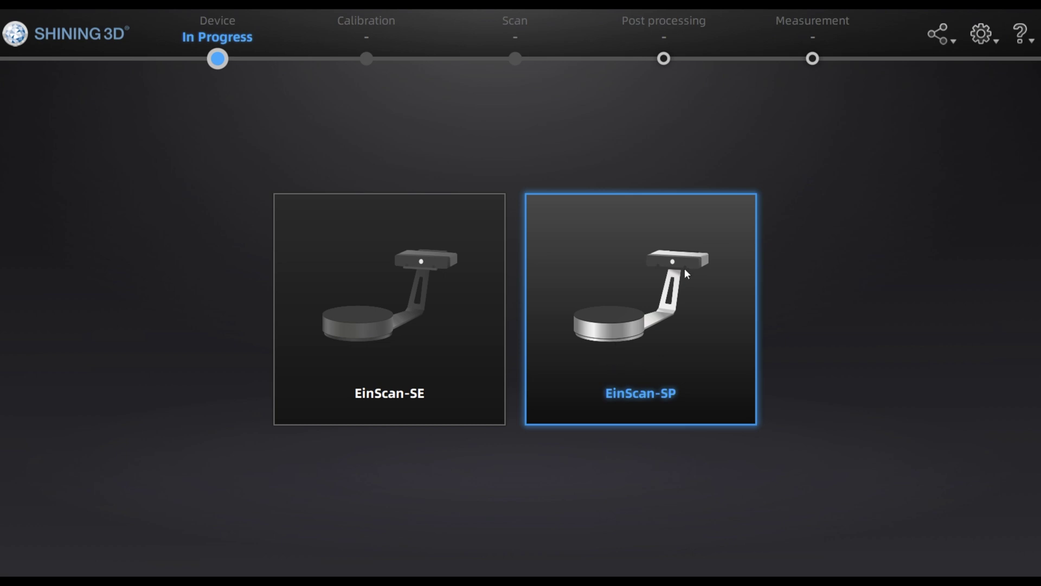
Step: Select the EinScan-SP device and create a non-texture scan project named "Starter Motor"
left_click(734, 321)
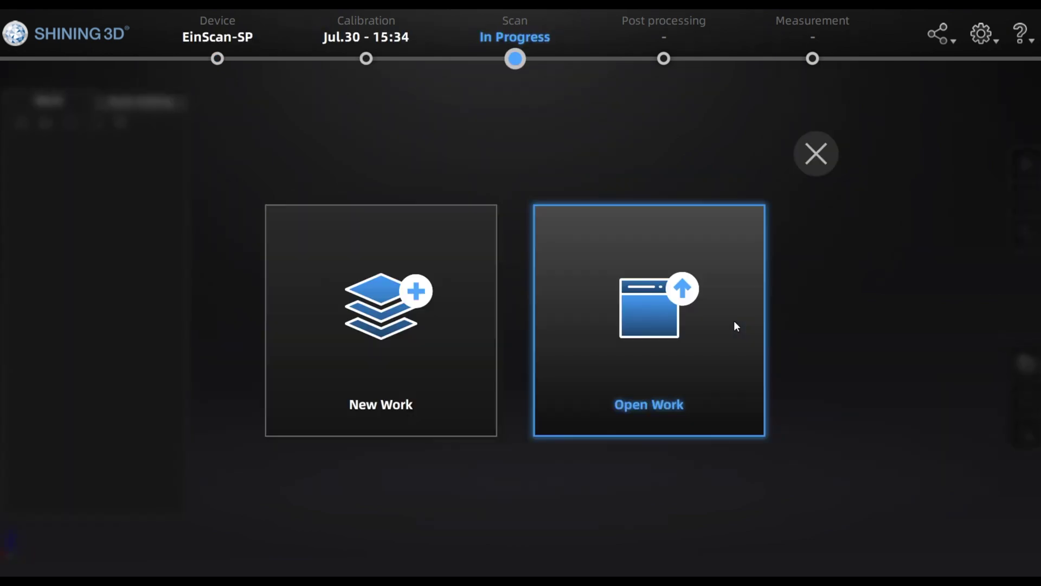
left_click(472, 343)
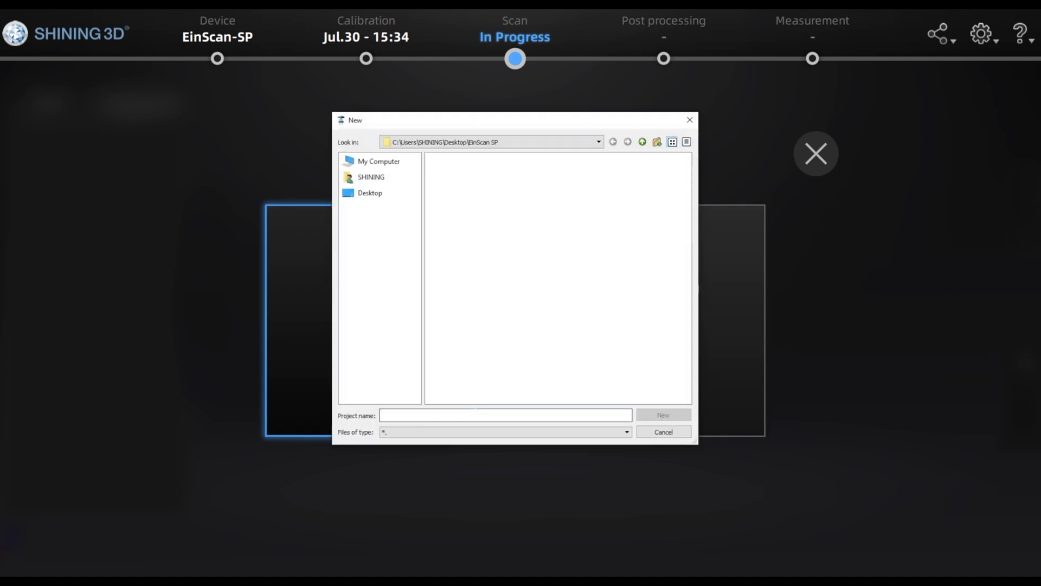
type("Starter")
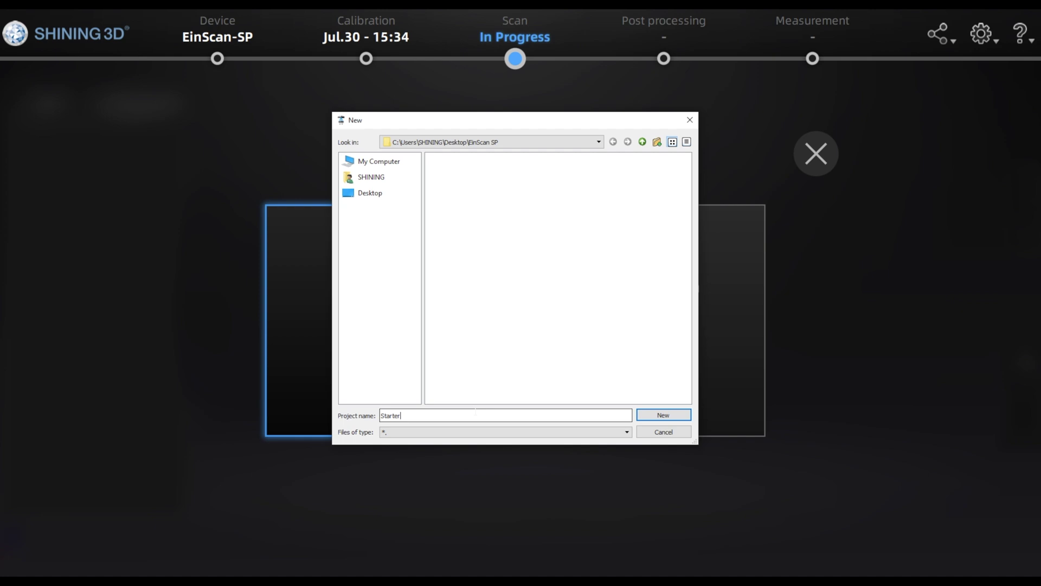
type(" Motor")
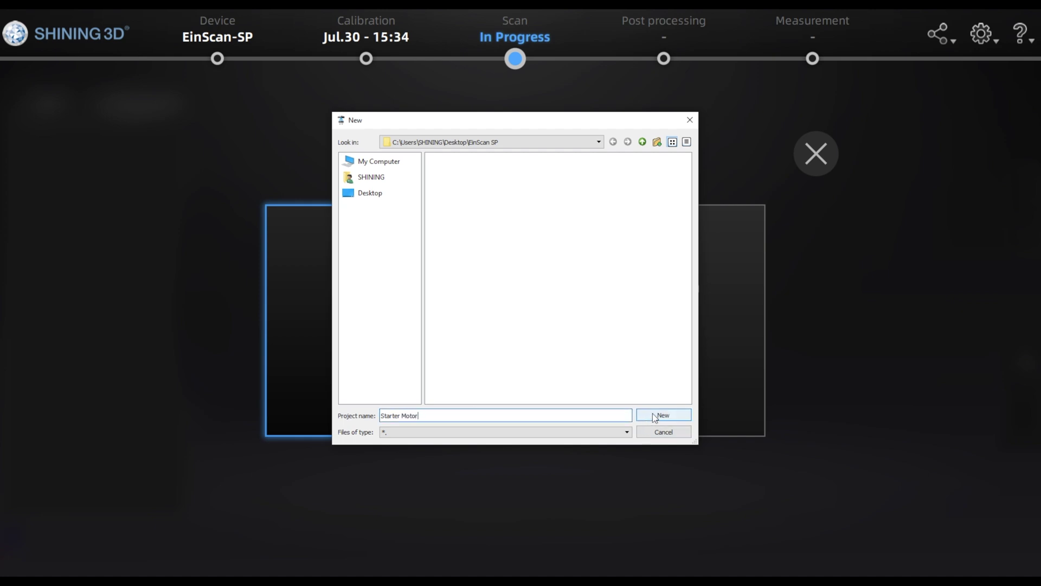
left_click(654, 417)
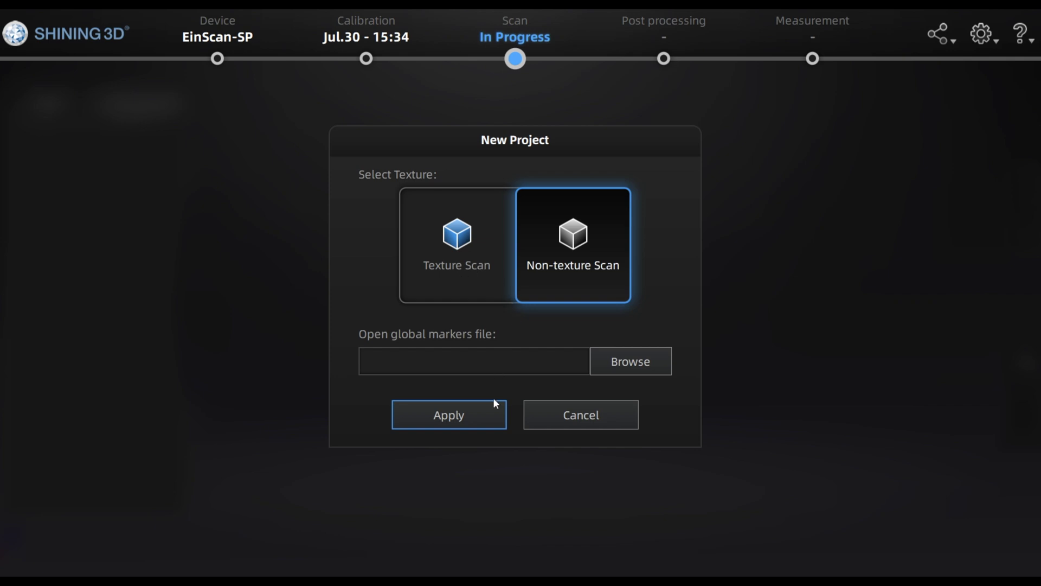
left_click(484, 409)
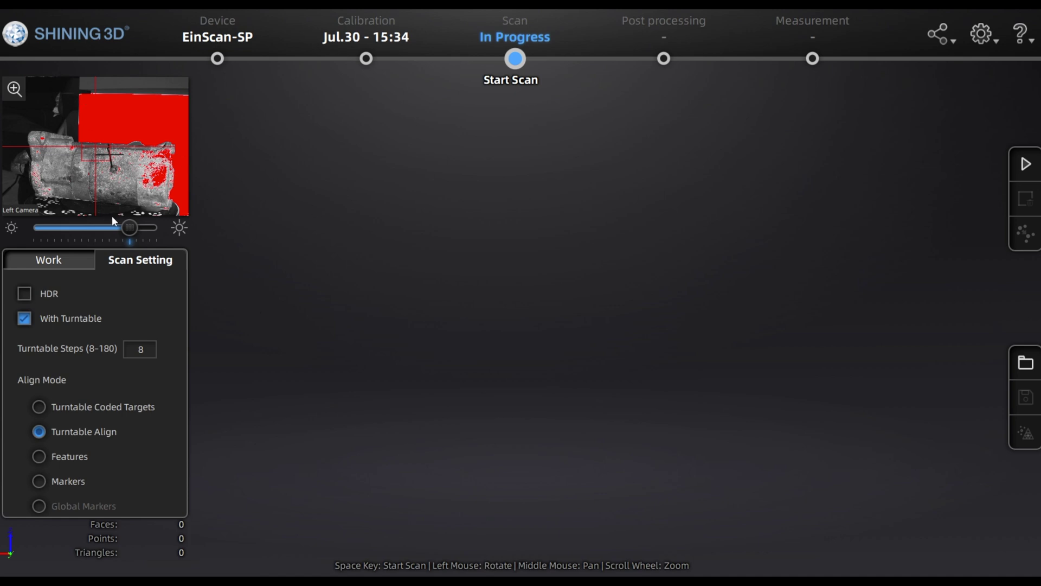
Step: Lower the camera brightness until the motor shows only slight red, and set the turntable steps to 10
mouse_move(119, 227)
left_click_drag(66, 229, 53, 230)
left_click_drag(130, 228, 123, 229)
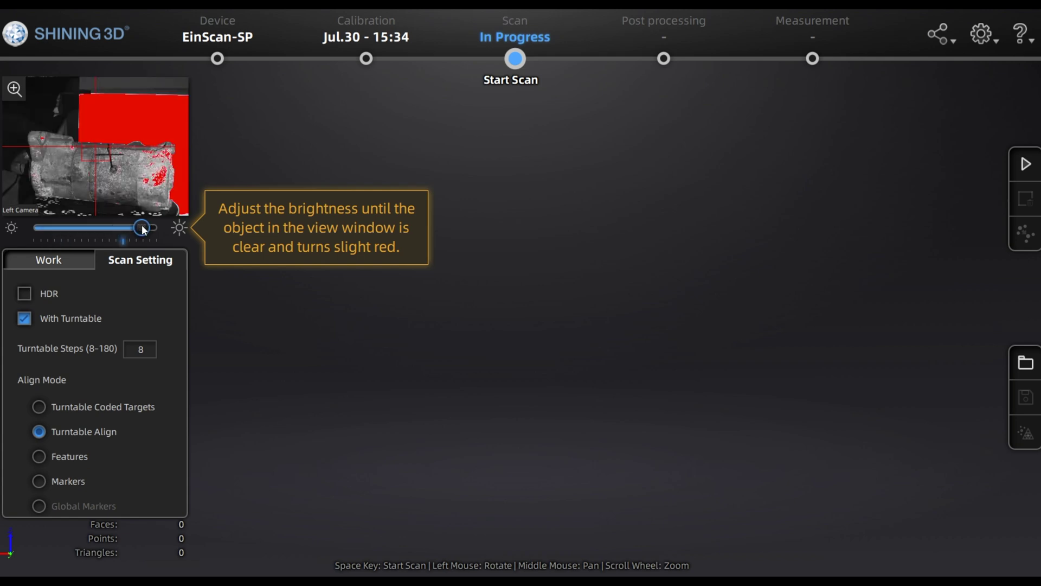
left_click_drag(144, 229, 111, 229)
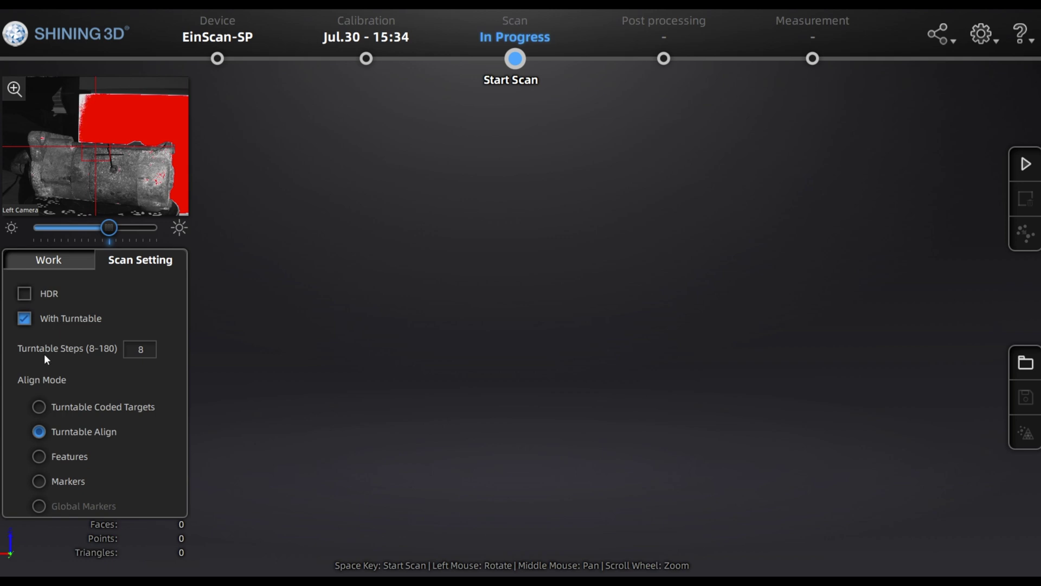
left_click(125, 348)
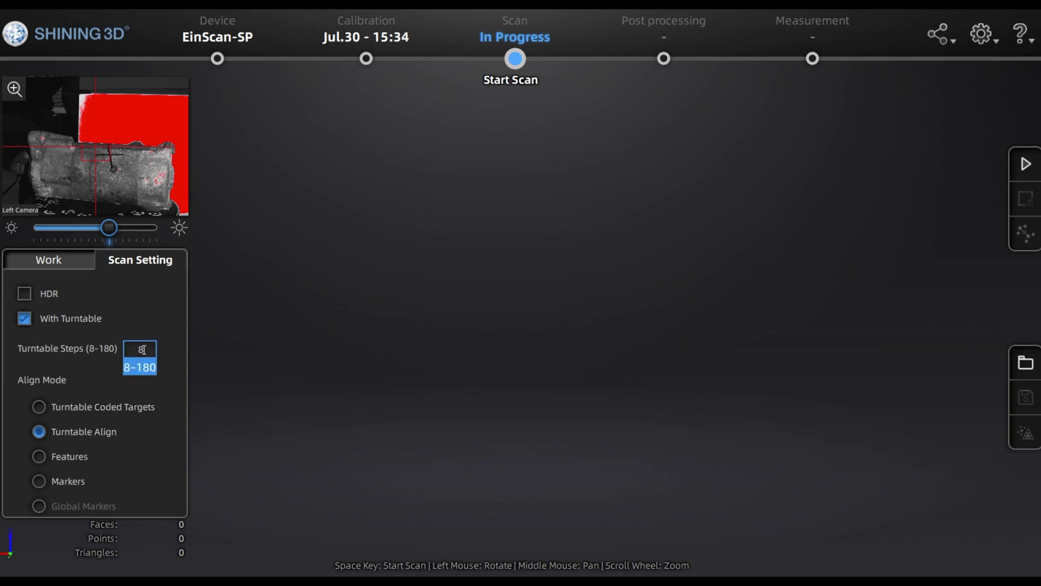
type("10")
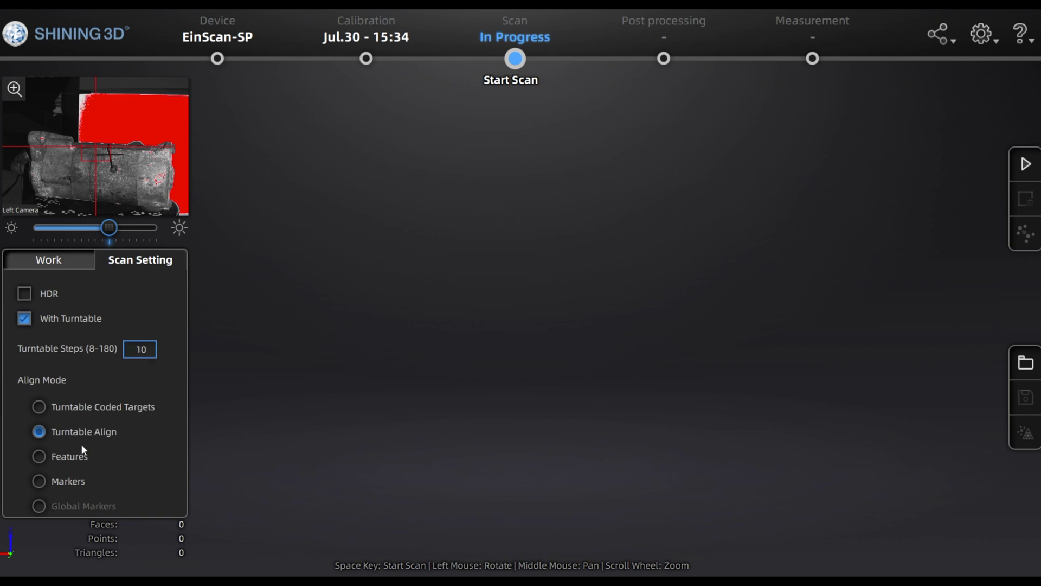
left_click(45, 461)
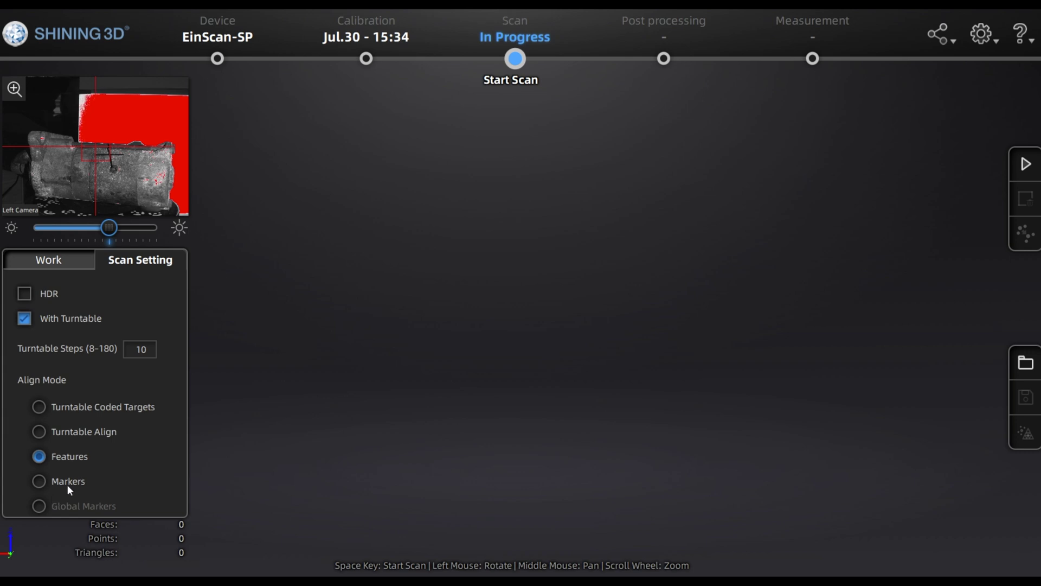
left_click(39, 480)
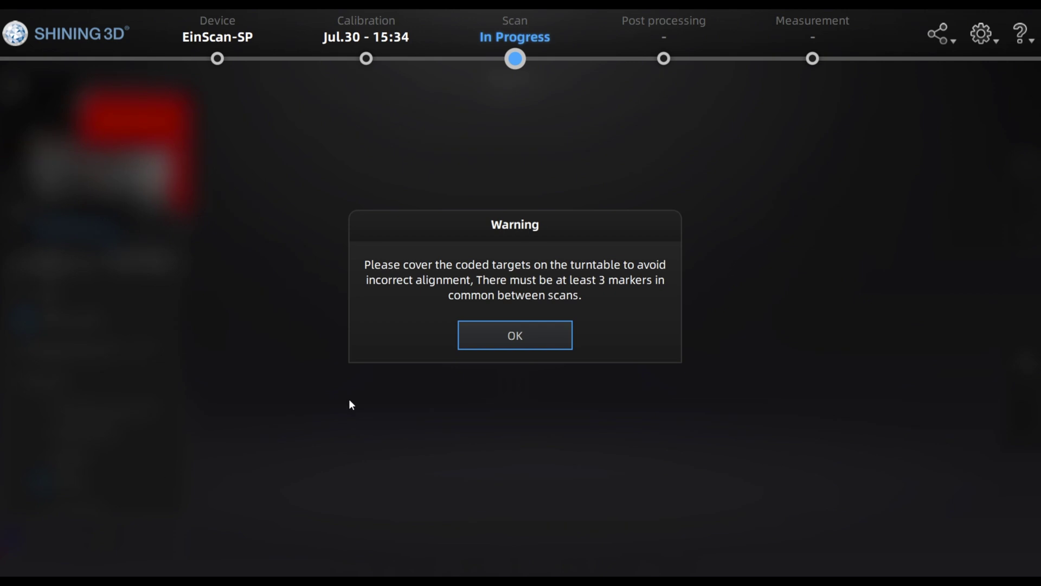
left_click(515, 336)
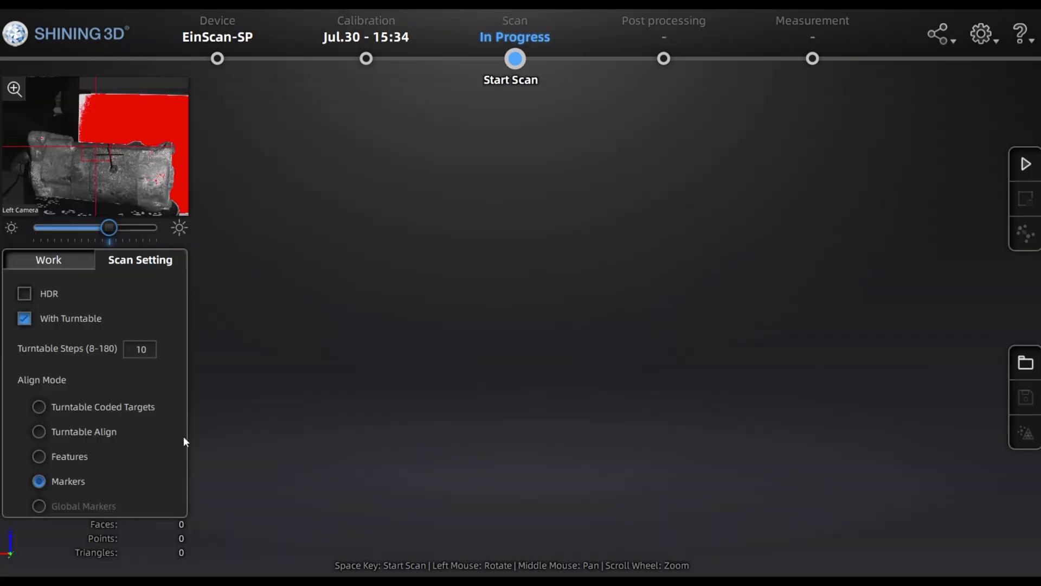
left_click(39, 431)
left_click(80, 262)
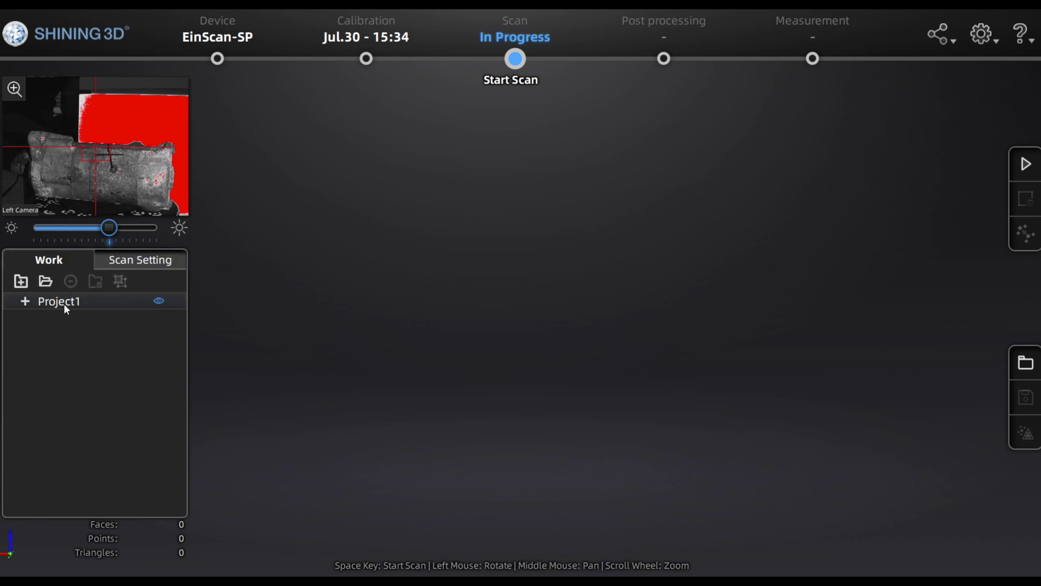
left_click(134, 264)
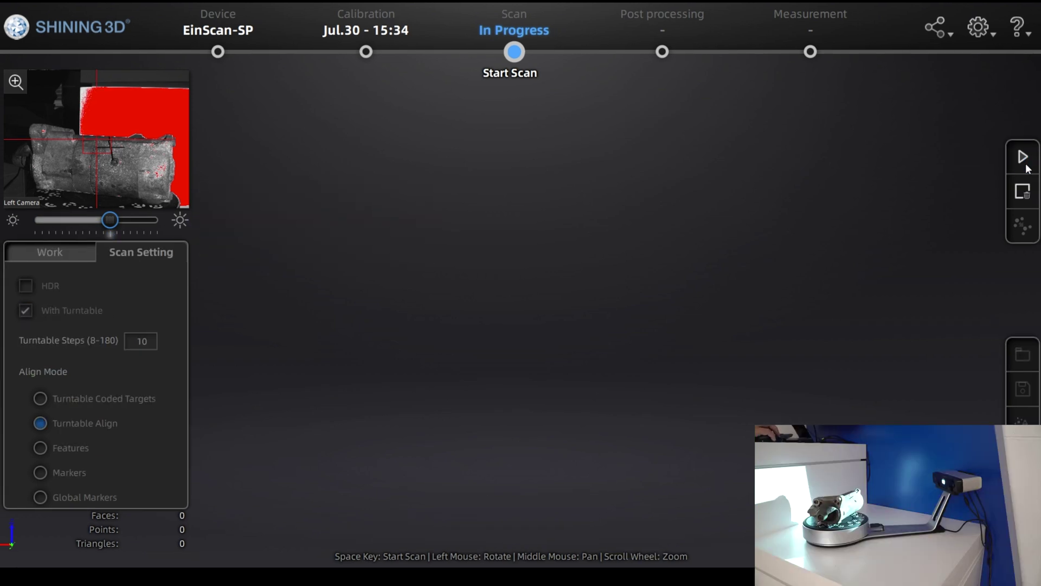
Step: Run the first turntable scan of the starter motor and accept the captured data without edits
left_click(1027, 168)
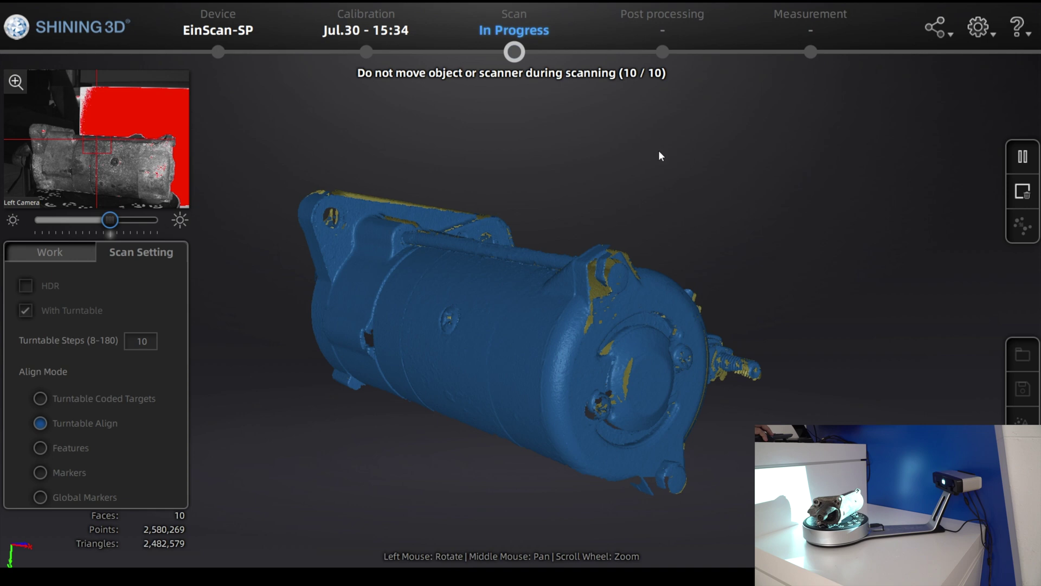
left_click_drag(481, 334, 598, 272)
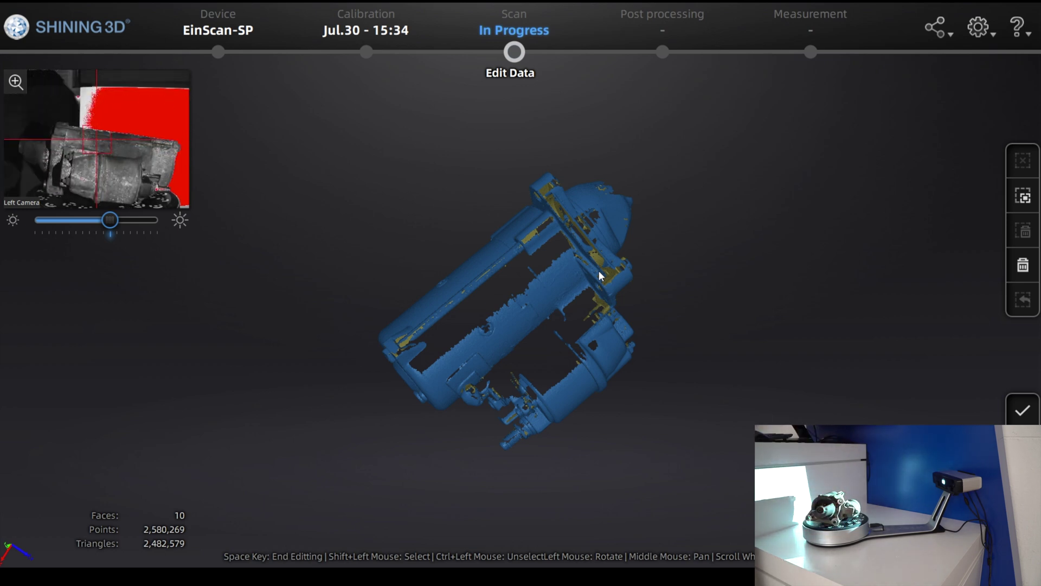
left_click(1024, 412)
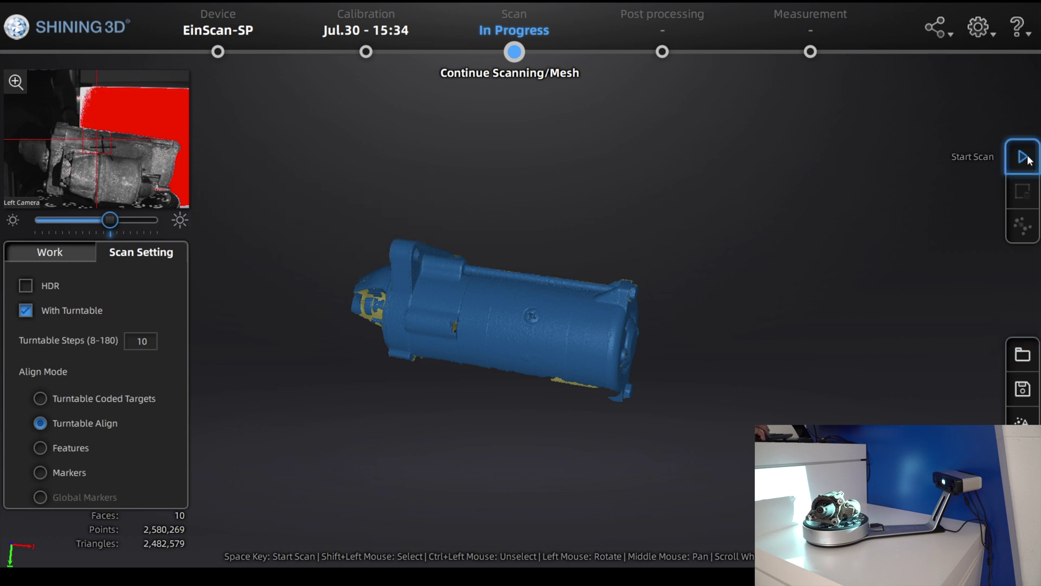
Step: Inspect the individual scans in Group1 of the project tree, toggling the visibility of its last two scans
left_click(64, 263)
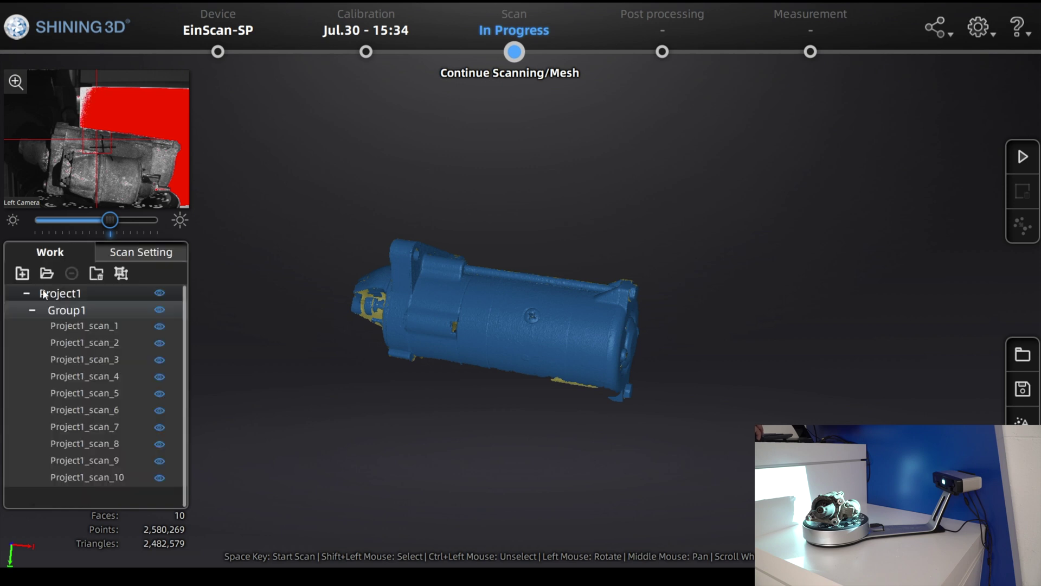
left_click(32, 311)
left_click(33, 311)
left_click_drag(210, 448, 190, 420)
left_click(160, 479)
left_click(159, 480)
left_click(160, 463)
left_click(161, 463)
left_click(32, 309)
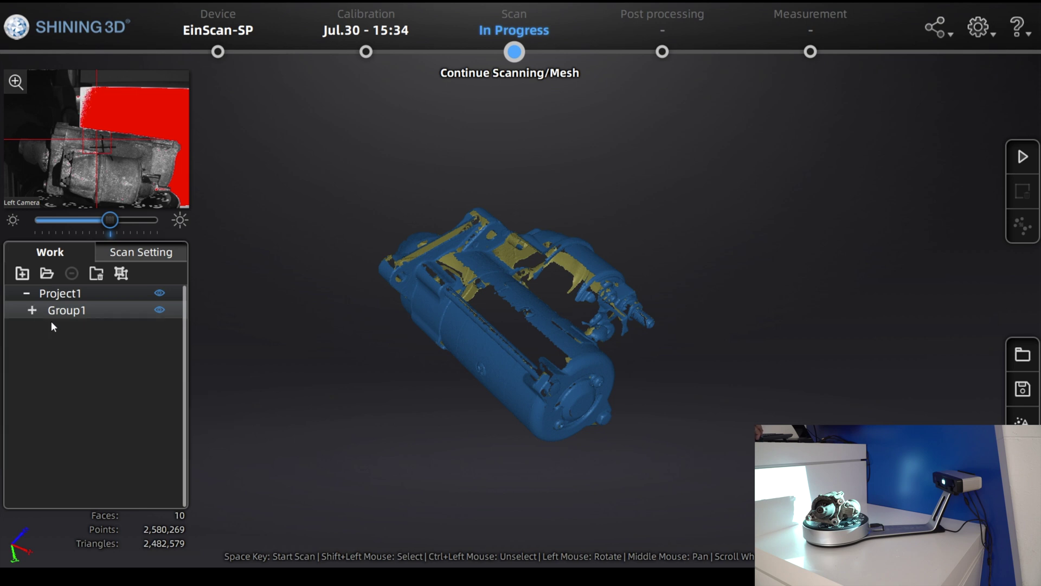
Step: Run a second turntable scan of the motor, accept its data and collapse the new scan group in the project tree
left_click(1023, 158)
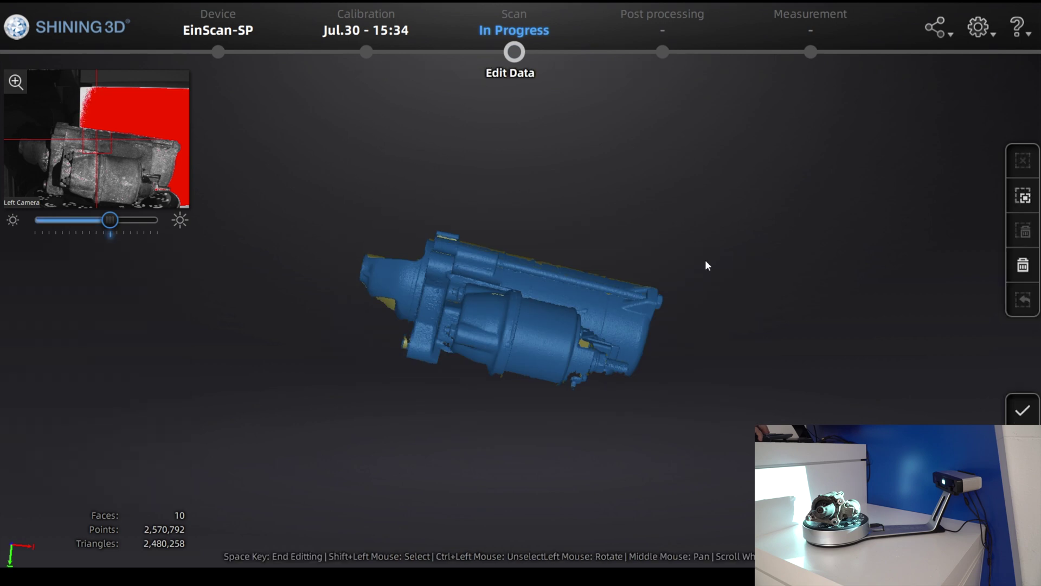
left_click_drag(564, 350, 592, 279)
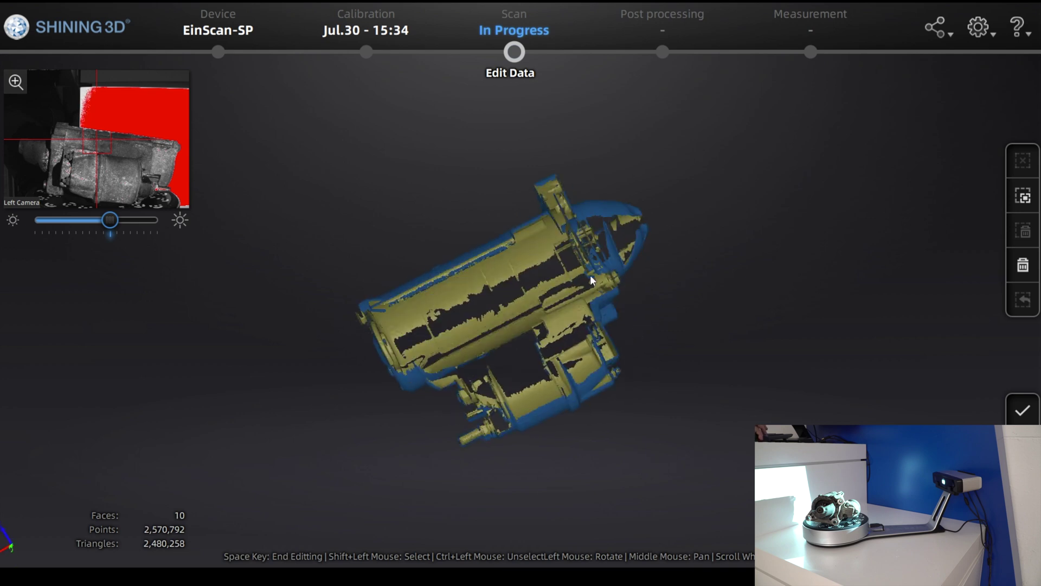
left_click(1021, 414)
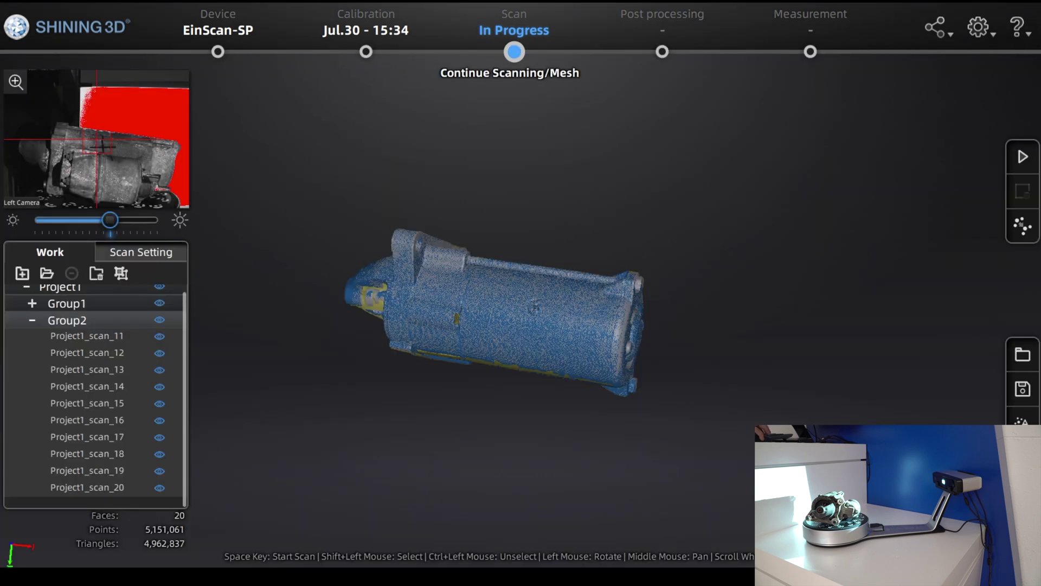
left_click_drag(603, 391, 495, 481)
left_click_drag(60, 319, 35, 304)
left_click(31, 305)
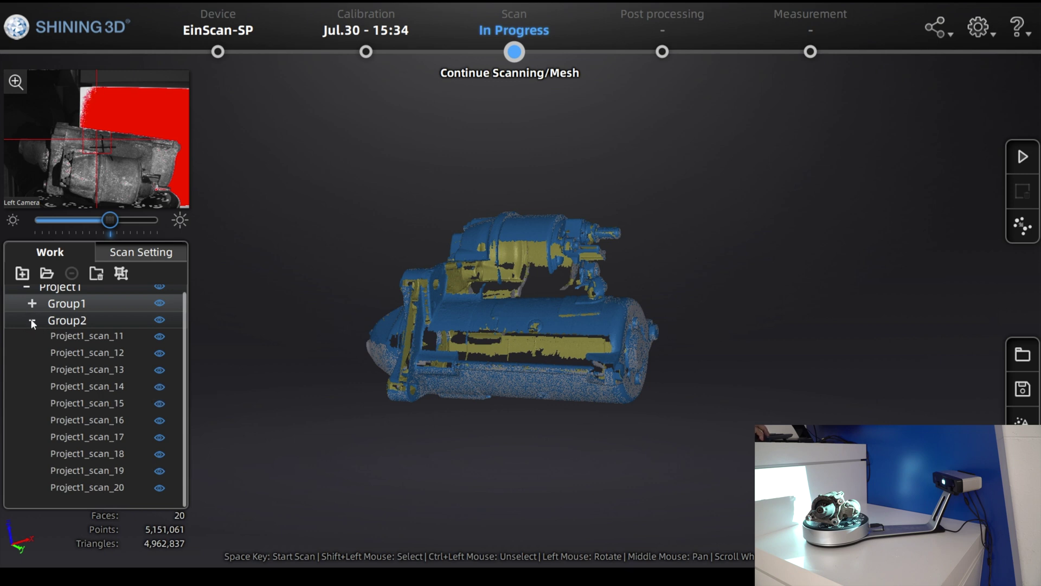
left_click(32, 319)
left_click_drag(275, 418, 835, 389)
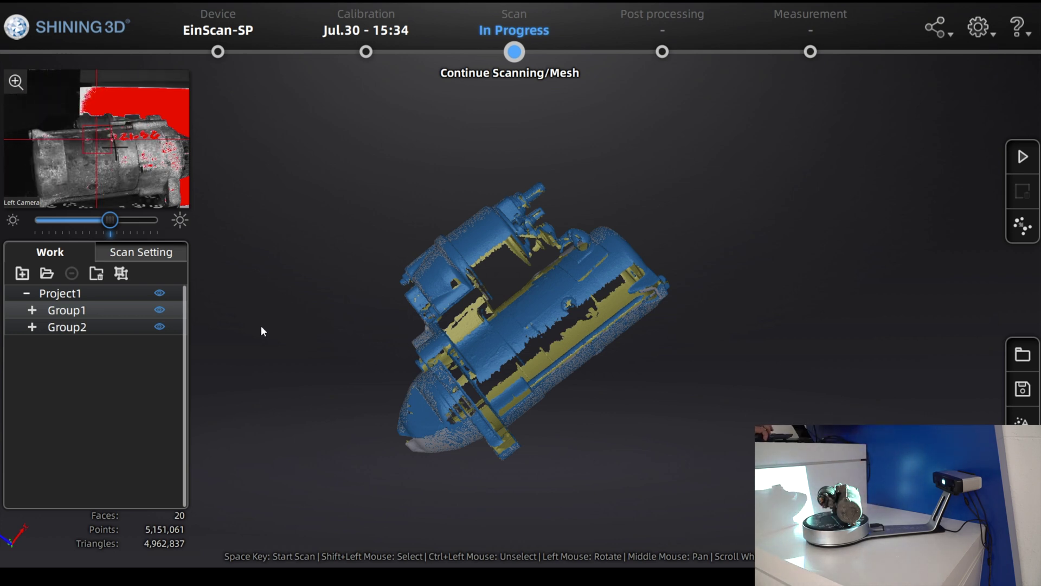
Step: Disable turntable scanning, capture a single scan of the motor's uncovered side and accept its data
left_click(143, 255)
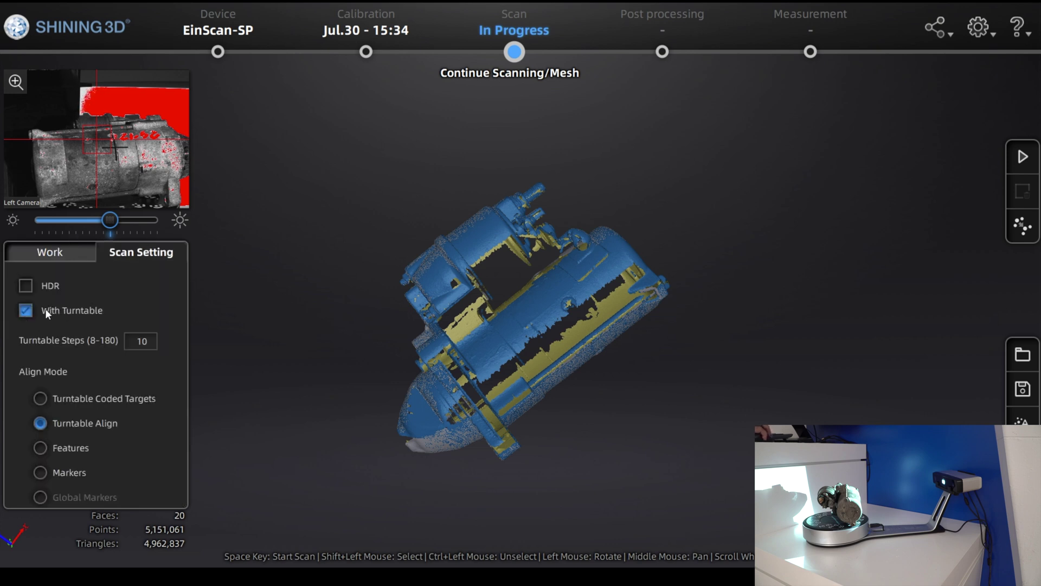
left_click(26, 310)
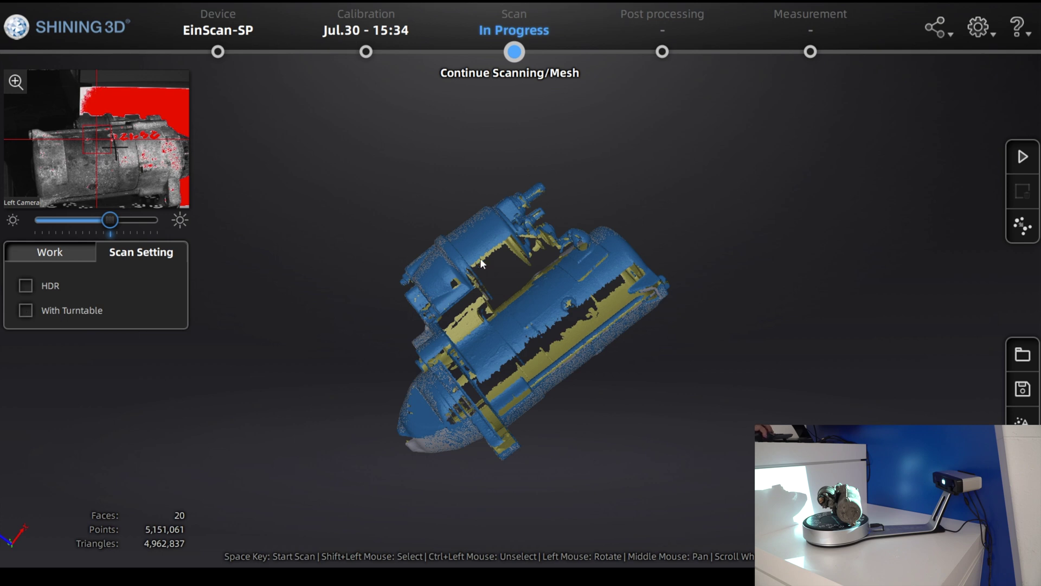
left_click(1023, 167)
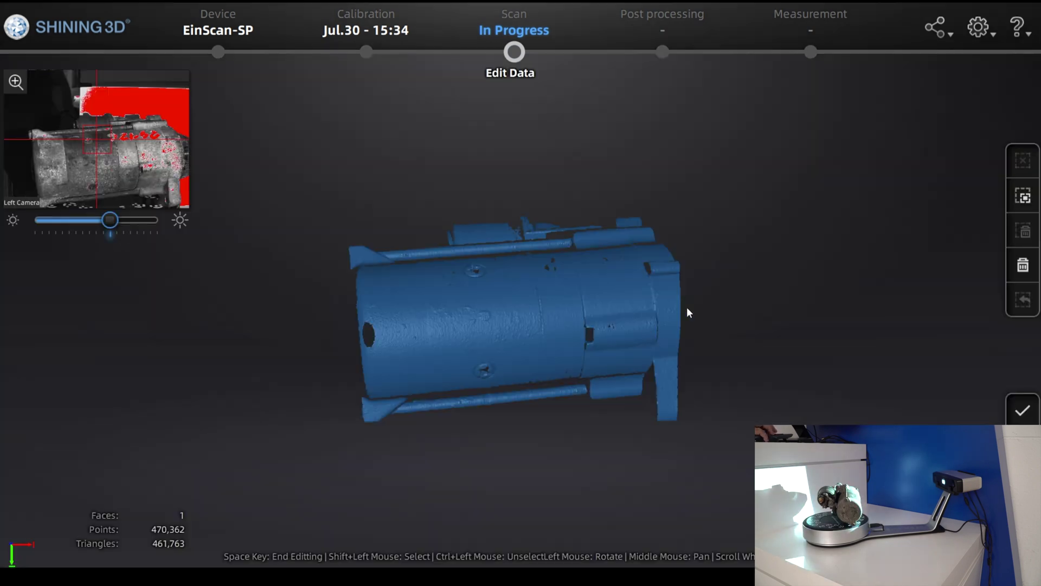
left_click_drag(661, 328, 740, 370)
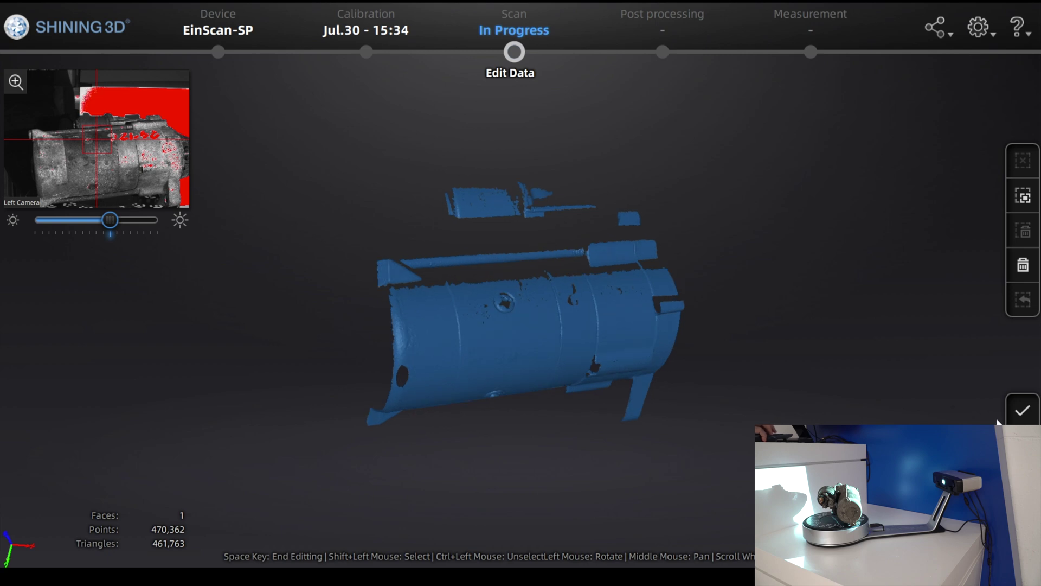
left_click(1023, 410)
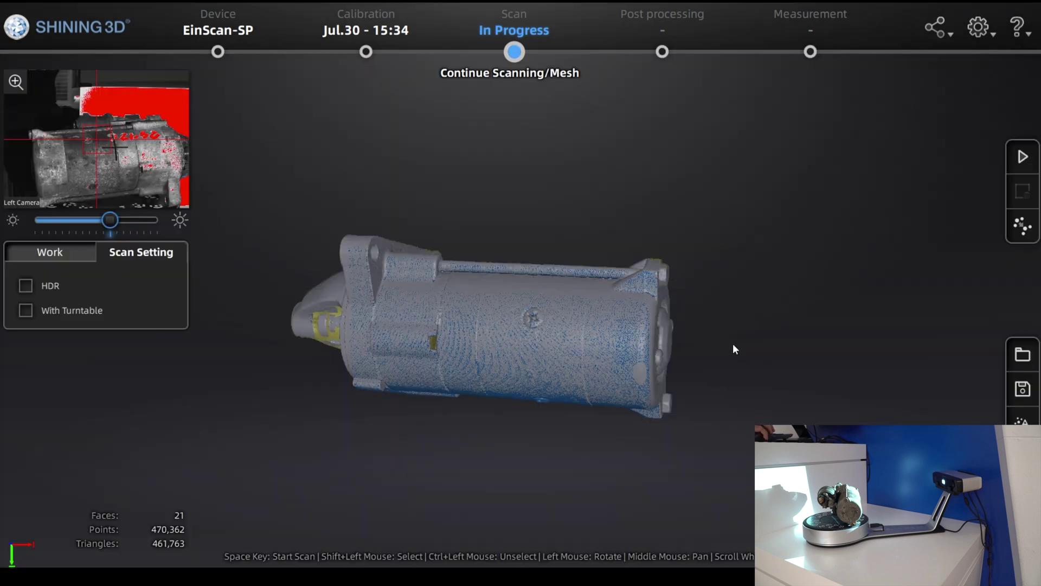
Step: Capture another single scan without the turntable and check the combined model for remaining gaps
left_click_drag(633, 507, 571, 343)
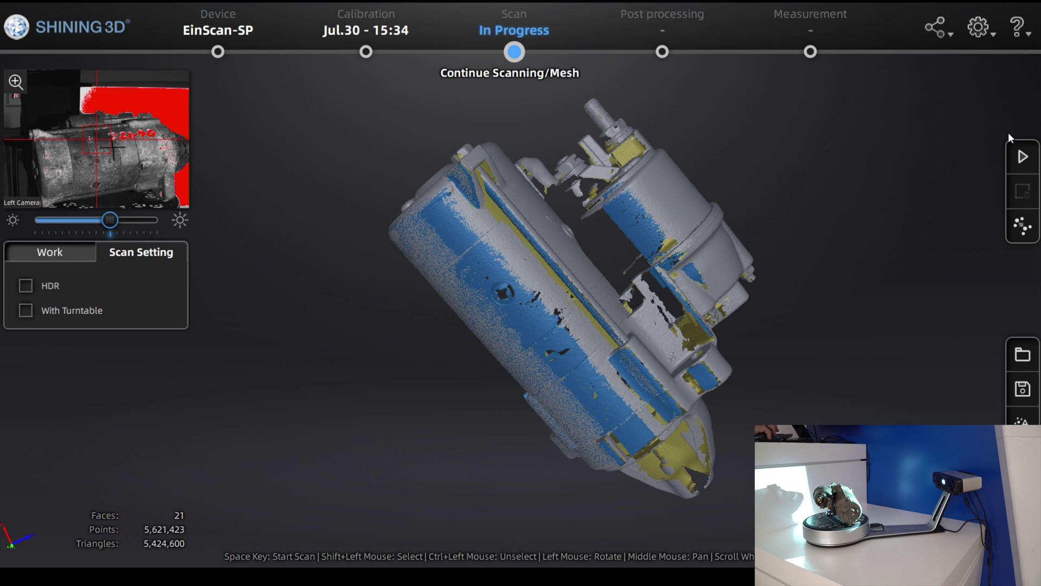
left_click(1023, 157)
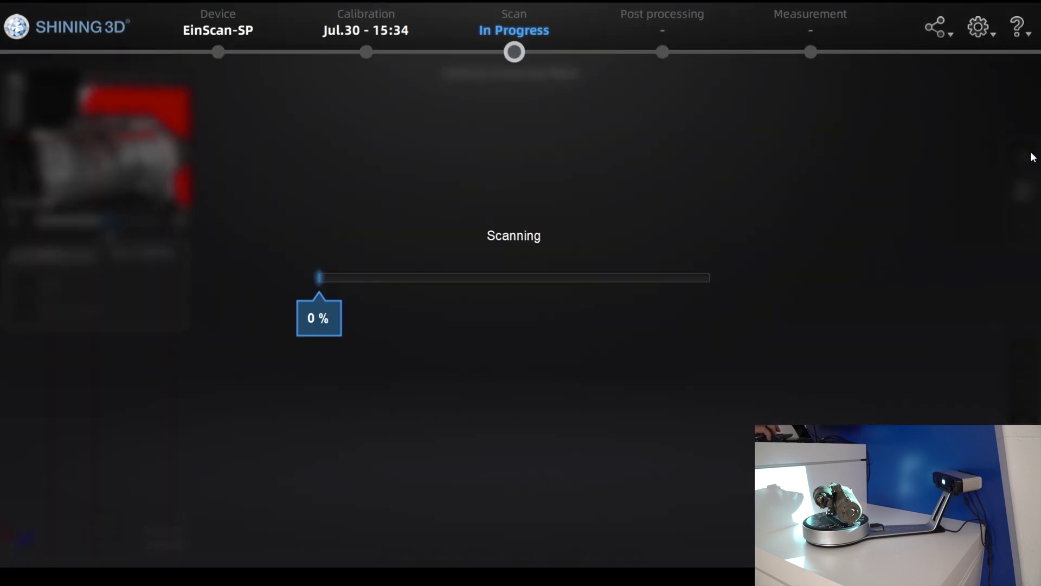
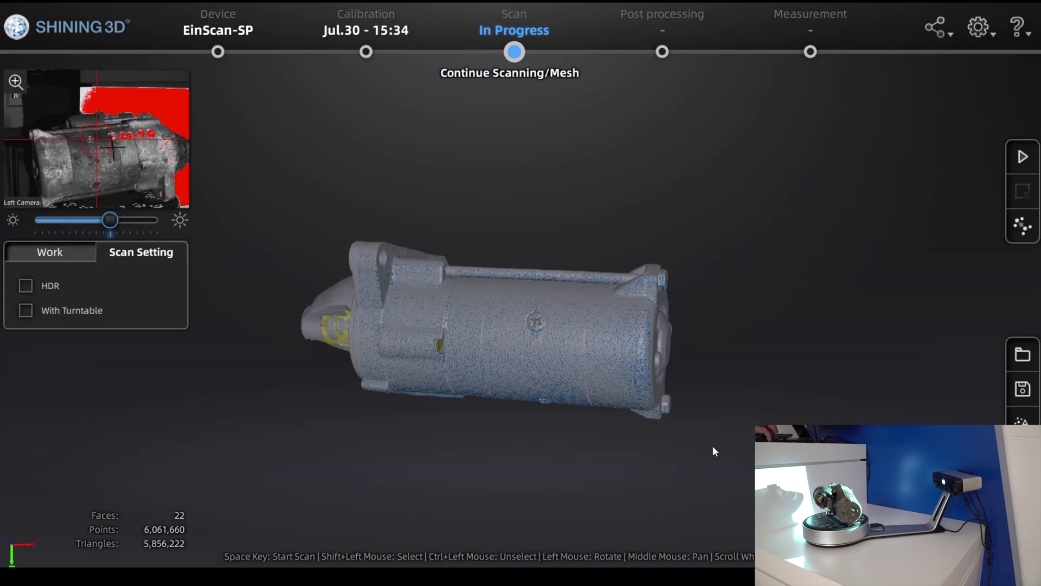
left_click_drag(713, 451, 521, 404)
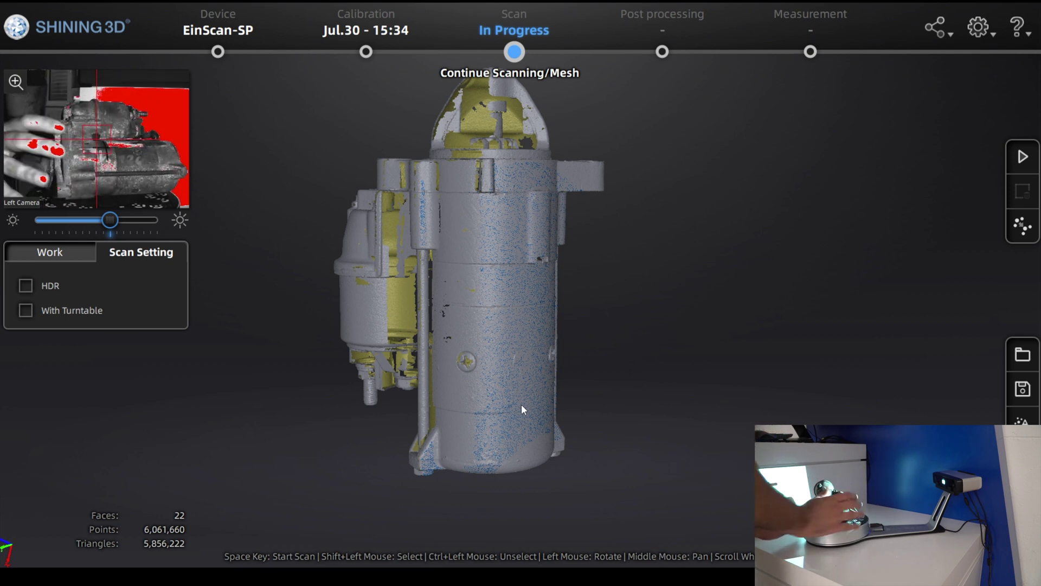
left_click_drag(757, 386, 600, 200)
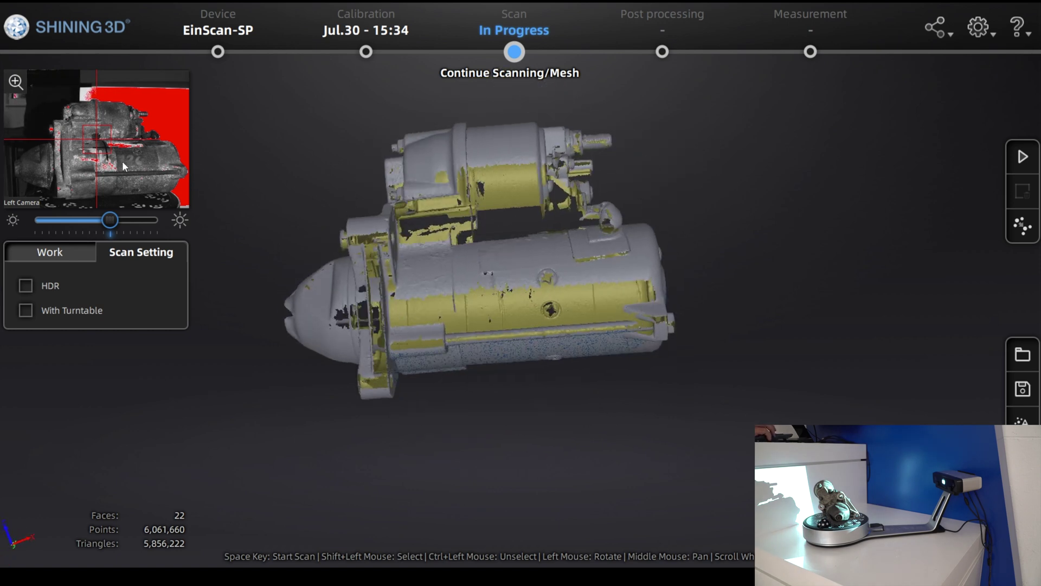
Step: Capture a single scan of the motor without the turntable, accept its data and check how it sits on the model
left_click(1021, 160)
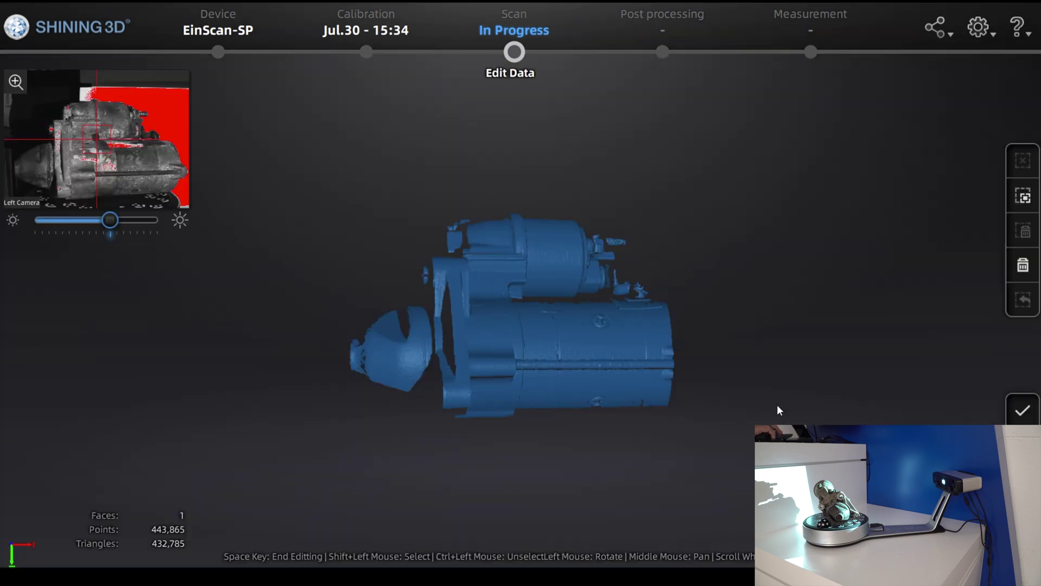
left_click_drag(552, 376, 521, 381)
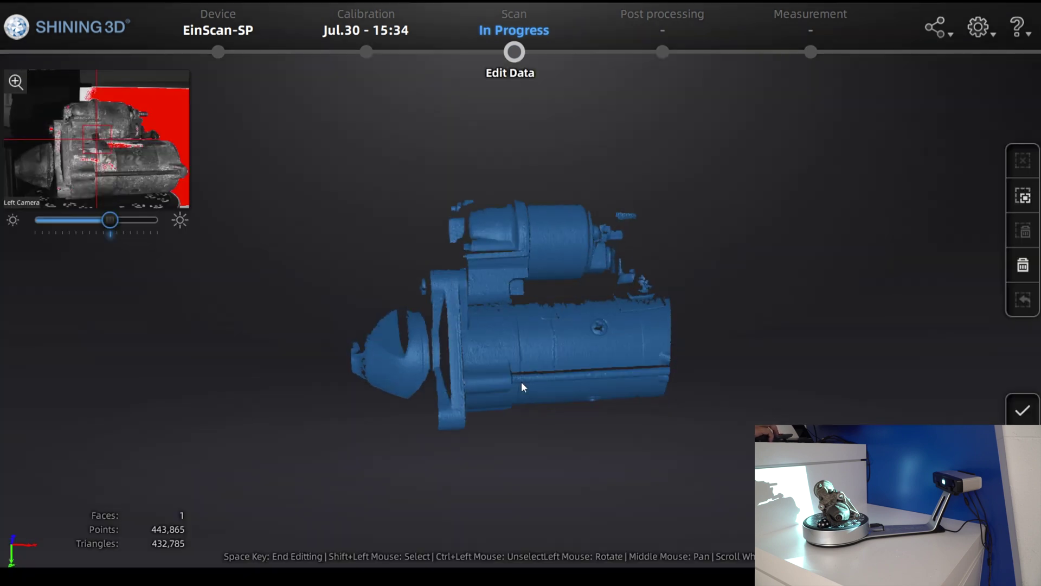
left_click(1023, 410)
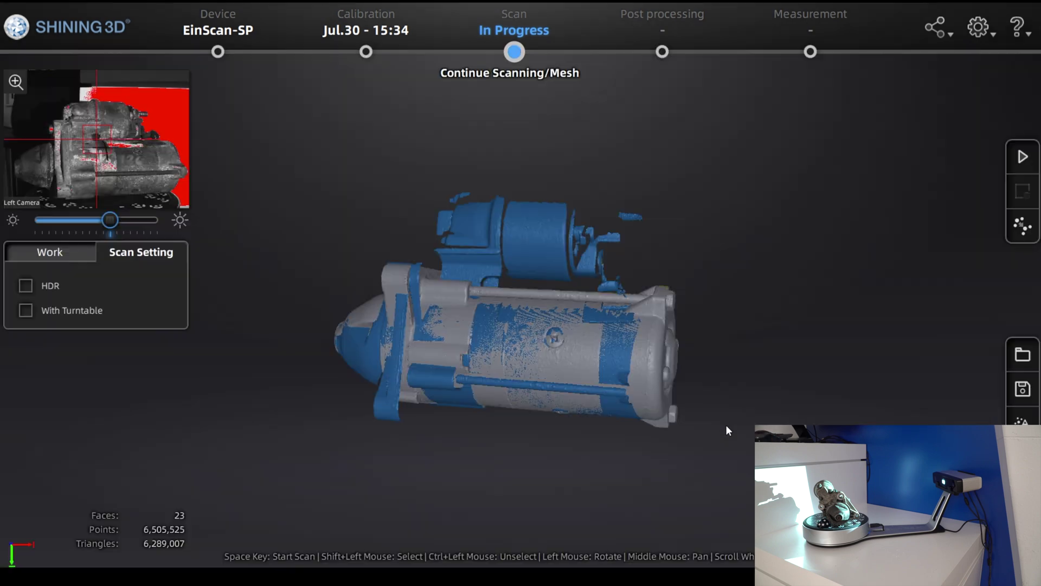
left_click_drag(478, 380, 556, 287)
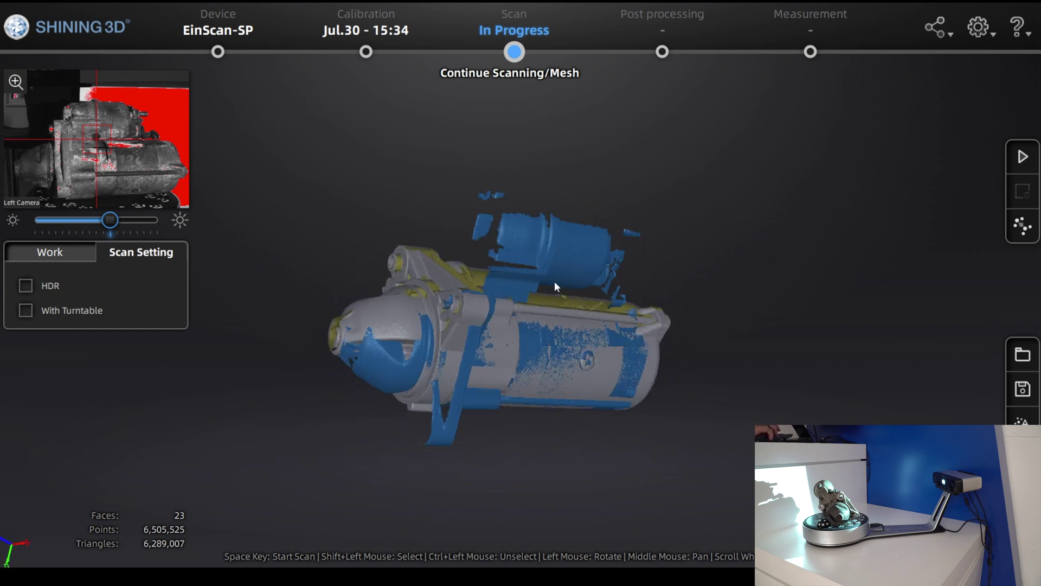
Step: Start manual alignment with Group1 as the fixed data and Project1_scan_23 as the floated data
left_click(1019, 225)
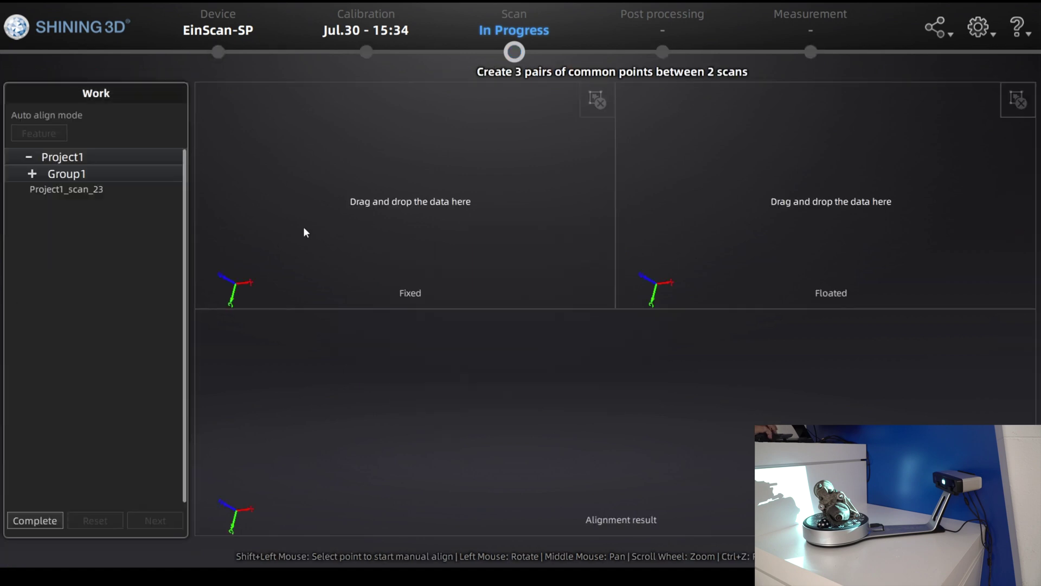
left_click_drag(70, 171, 332, 169)
left_click_drag(81, 191, 705, 176)
Step: Mark three pairs of common points on Group1 and Project1_scan_23, on the motor body, beside the flange and on the nose cone
left_click_drag(431, 218, 455, 176)
left_click_drag(898, 205, 730, 249)
left_click_drag(575, 230, 506, 167)
scroll(464, 190, "up", 5)
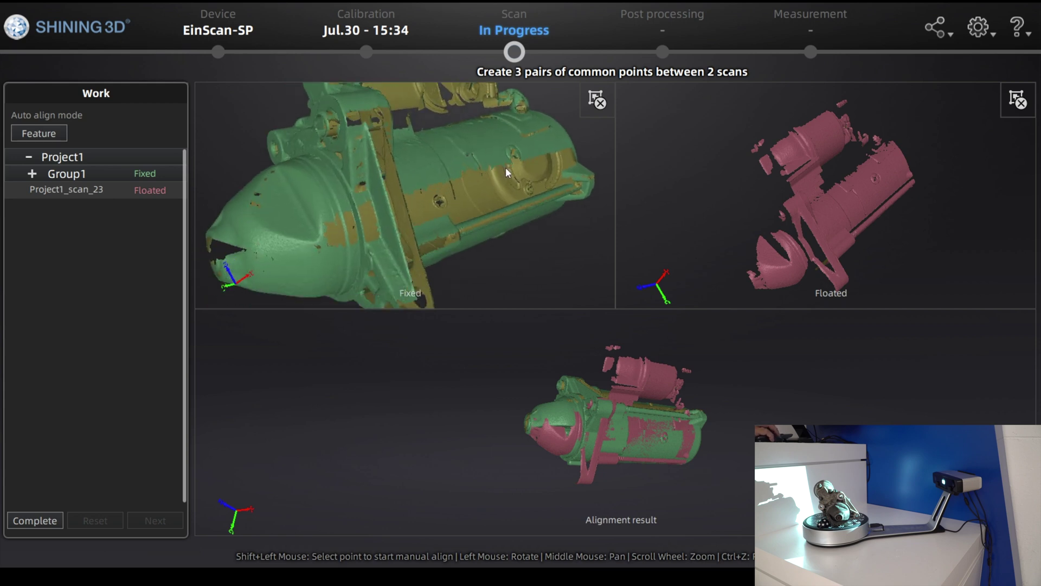
left_click_drag(827, 244, 865, 205)
scroll(868, 205, "up", 5)
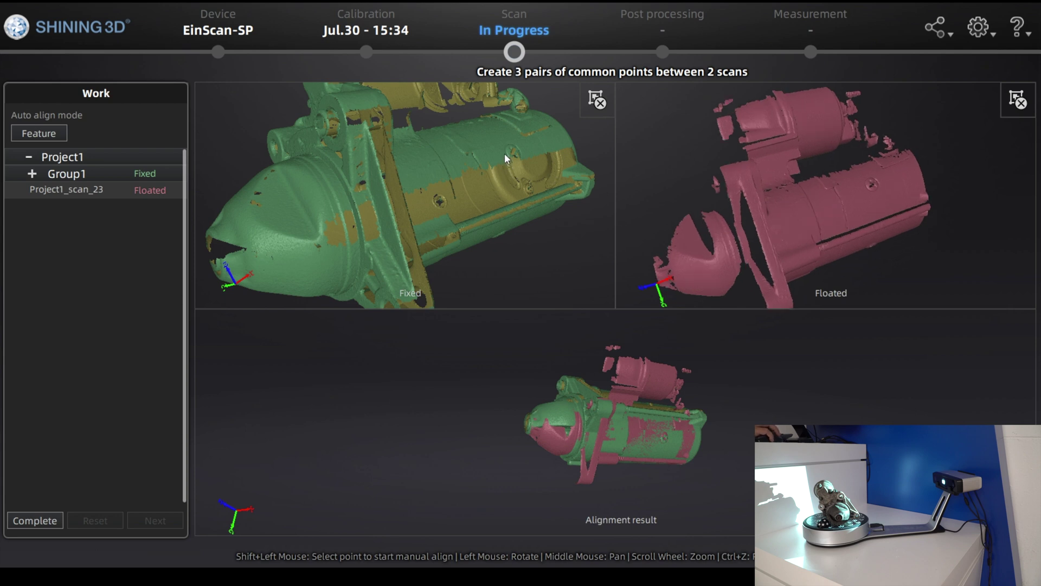
left_click(864, 184, "shift")
left_click_drag(490, 214, 488, 188)
left_click_drag(601, 199, 411, 163)
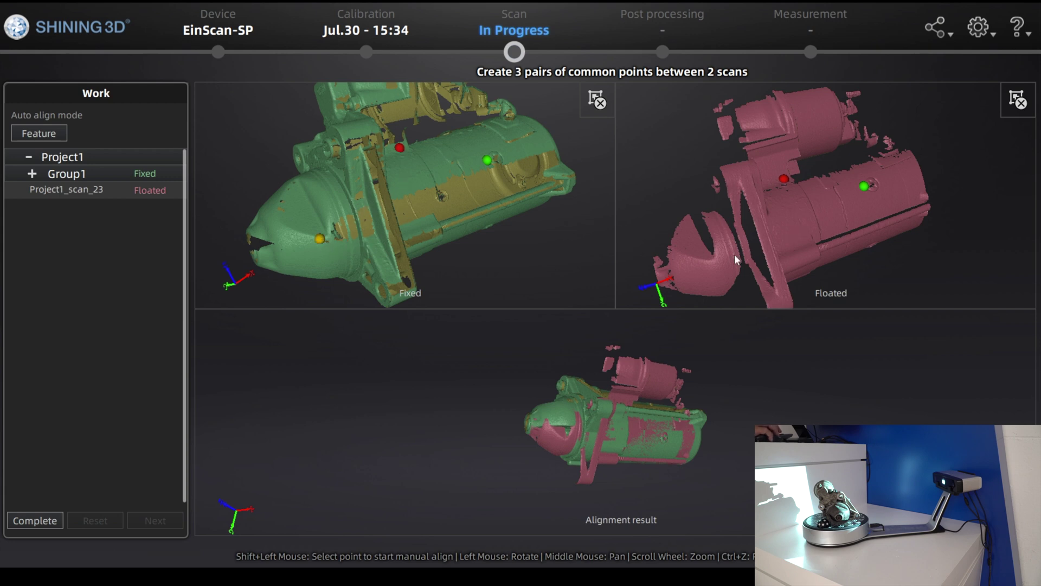
left_click(704, 262, "shift")
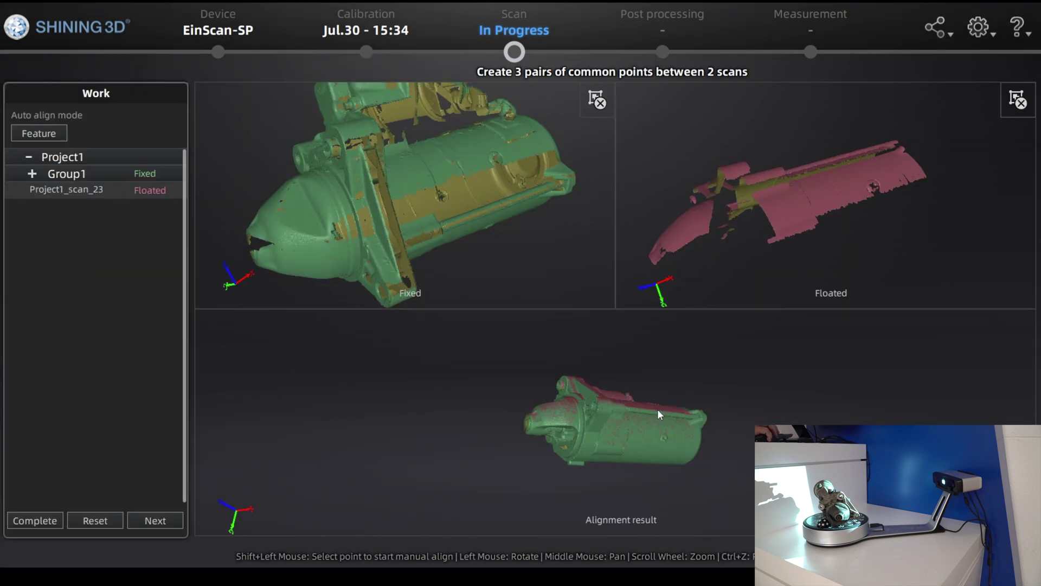
Step: Check the alignment result of Project1_scan_23 against Group1 and complete the alignment
left_click_drag(682, 436, 724, 408)
scroll(655, 415, "up", 5)
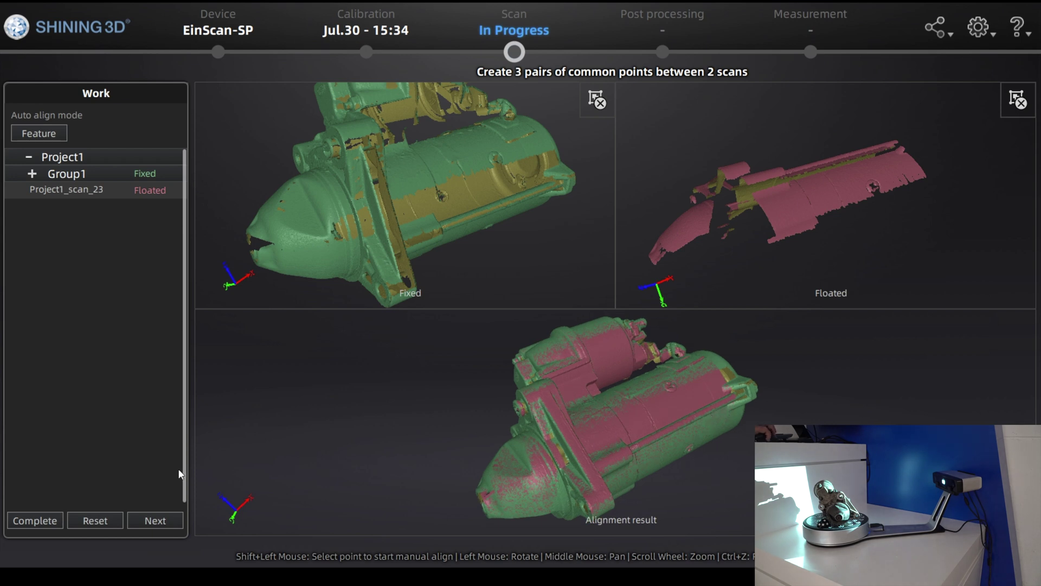
left_click(51, 521)
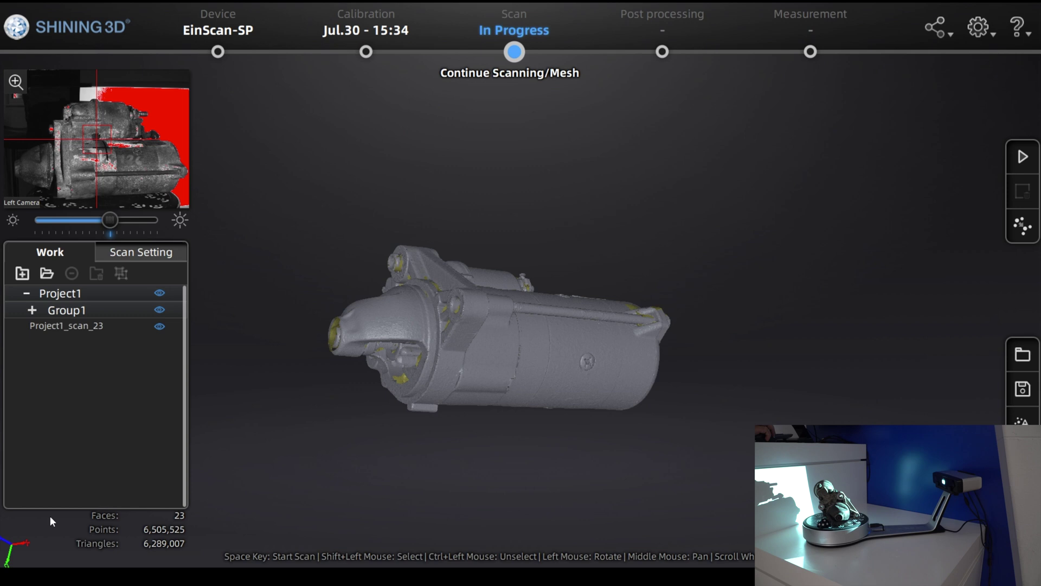
Step: Inspect the combined model from several sides for remaining gaps, and collapse Group1 in the project tree
left_click_drag(520, 407, 553, 406)
scroll(184, 347, "down", 3)
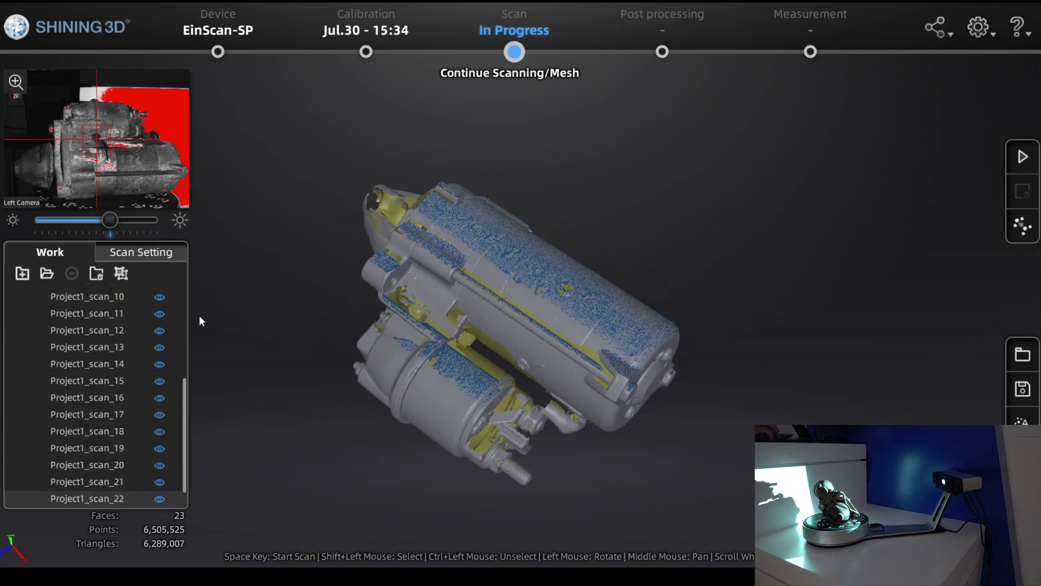
left_click_drag(206, 400, 479, 293)
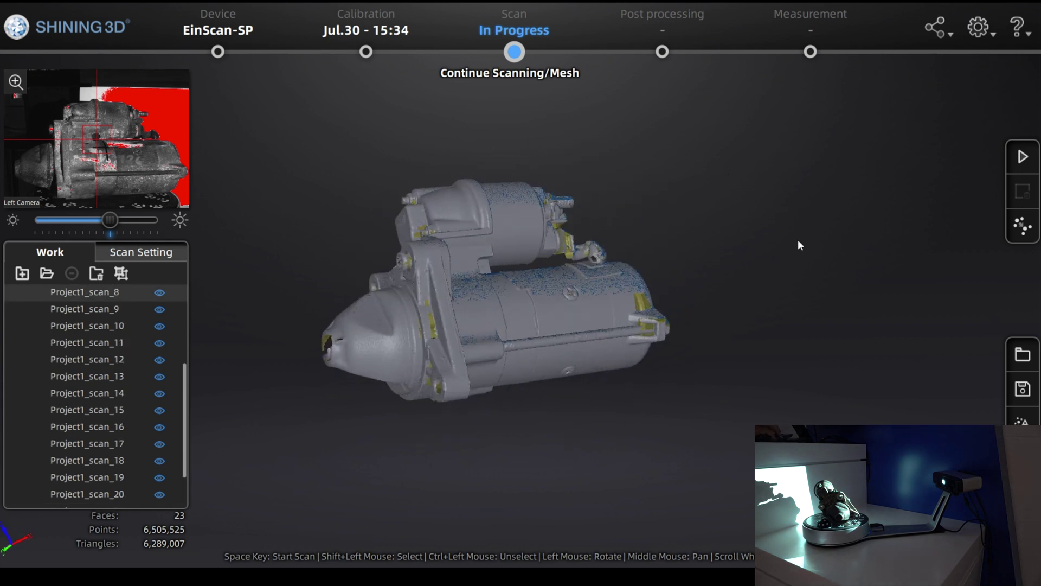
left_click_drag(846, 228, 641, 367)
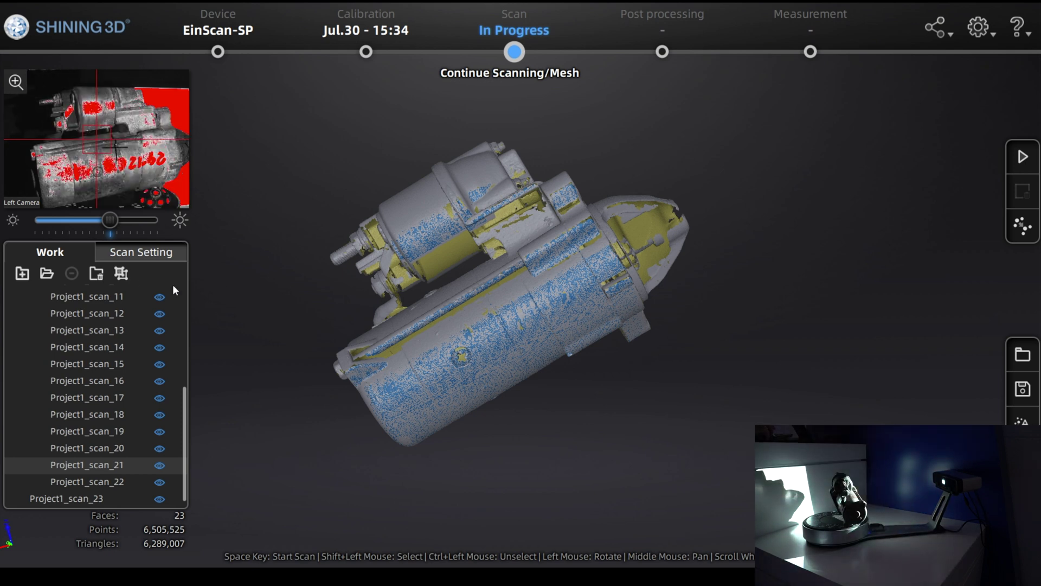
scroll(109, 312, "up", 5)
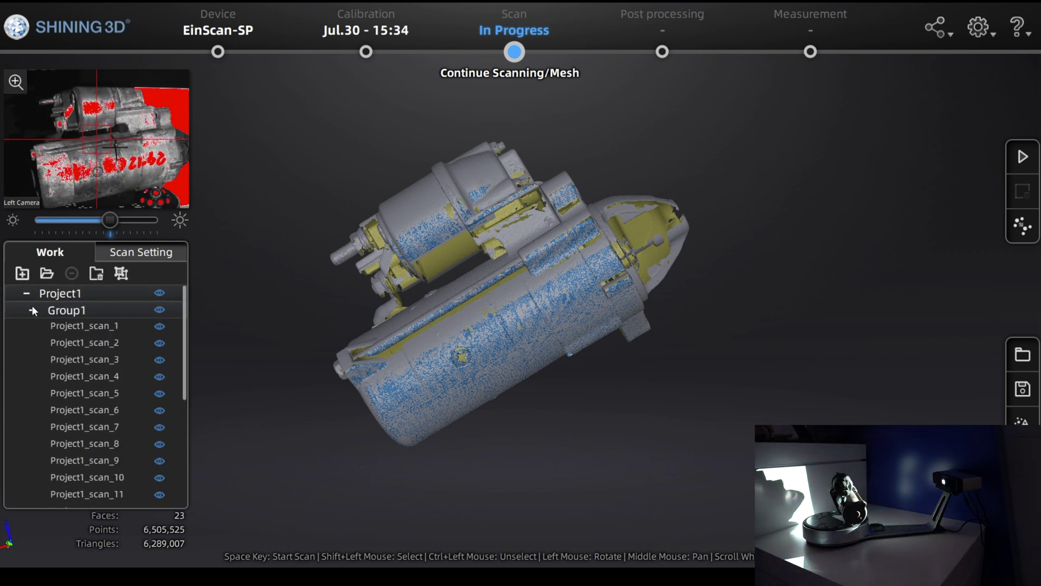
left_click(30, 308)
left_click(27, 295)
left_click(26, 293)
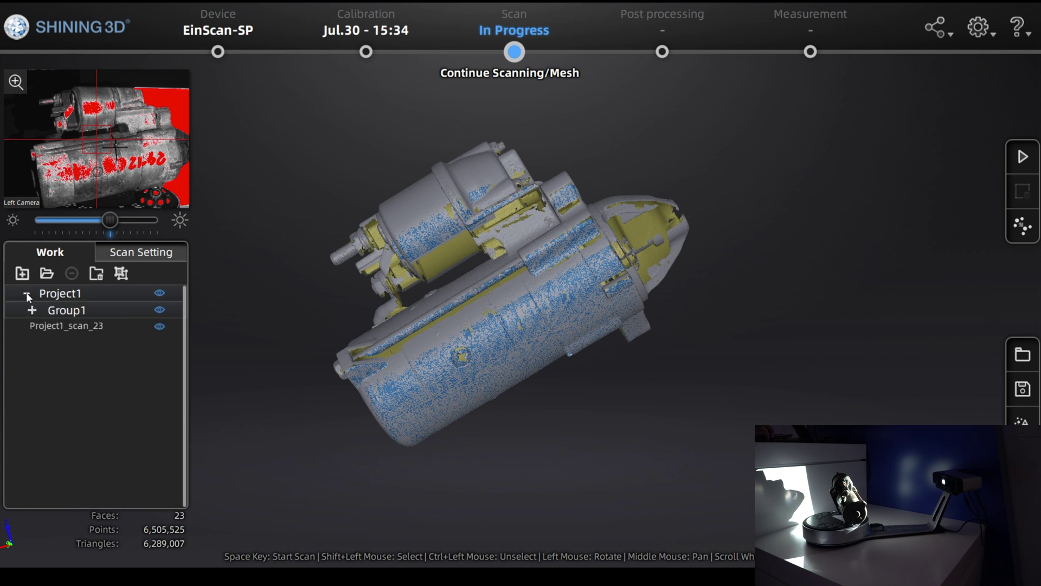
Step: Enable HDR and capture a single scan of the motor without the turntable
left_click(150, 252)
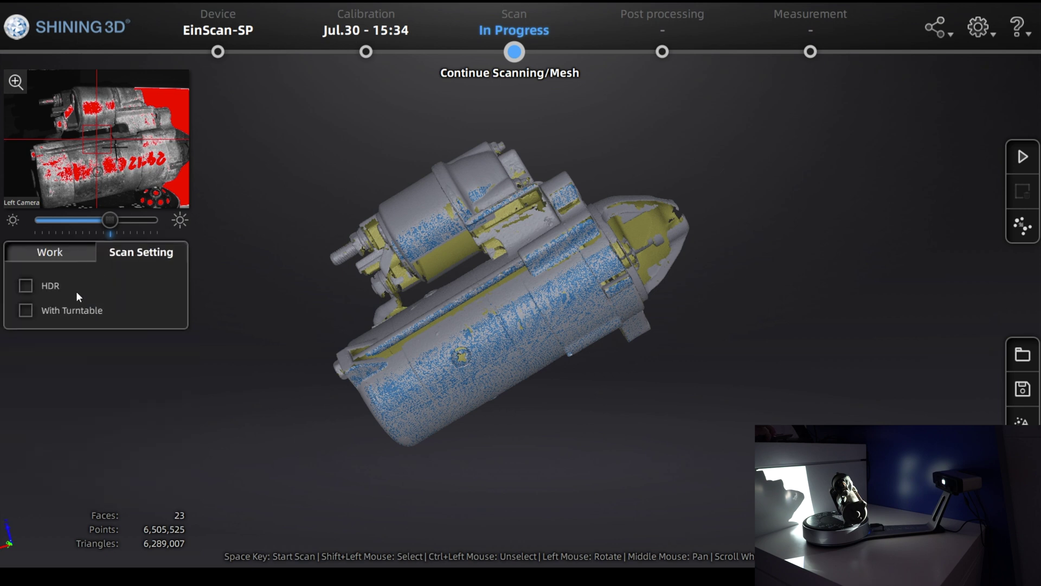
left_click(26, 285)
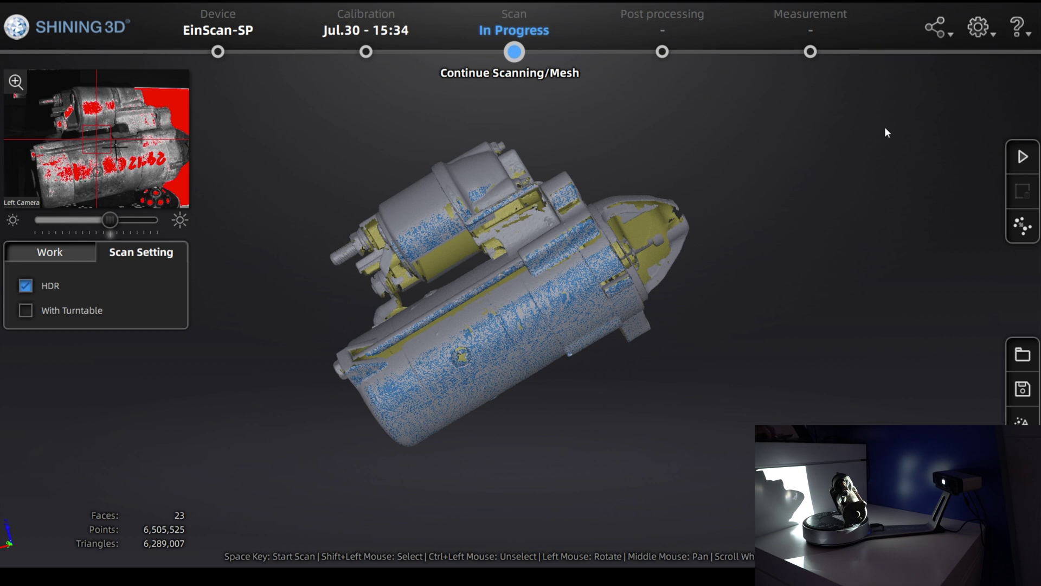
left_click(1014, 159)
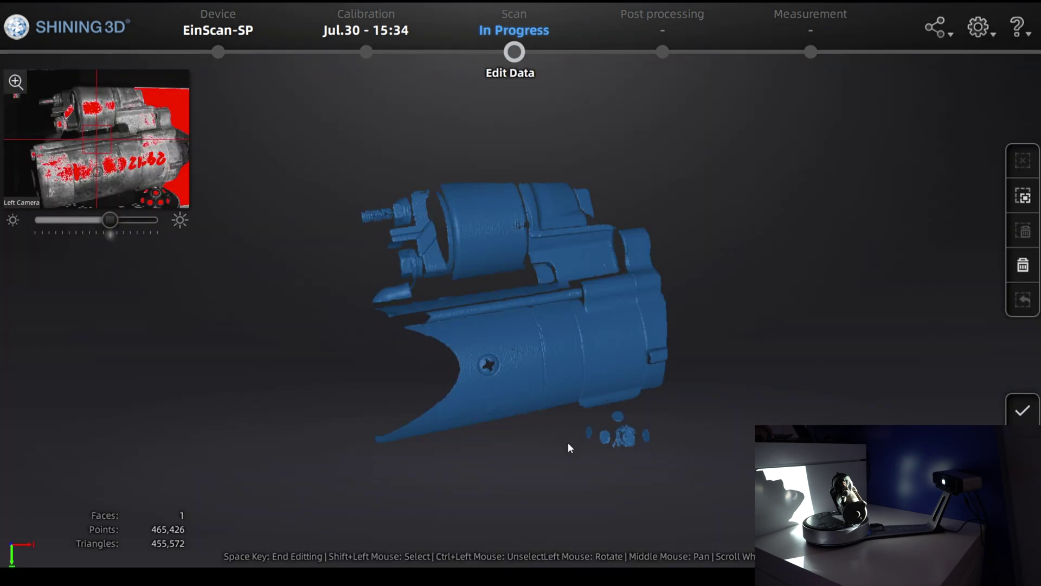
Step: Delete the stray turntable fragments below the motor from the new scan and accept the edited data
left_click_drag(569, 444, 615, 329)
left_click_drag(660, 416, 620, 444)
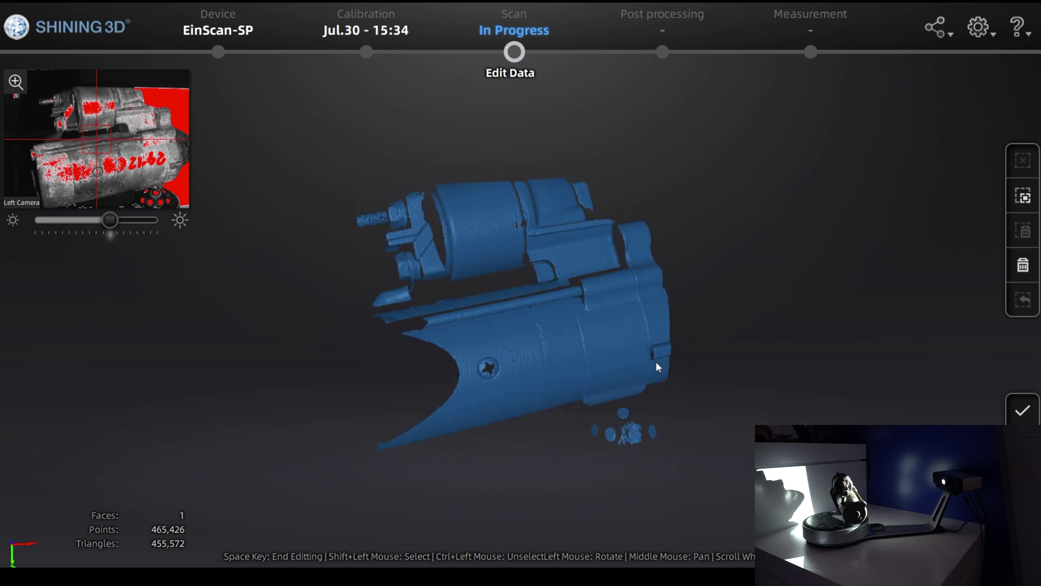
middle_click_drag(655, 361, 572, 385)
scroll(580, 423, "up", 3)
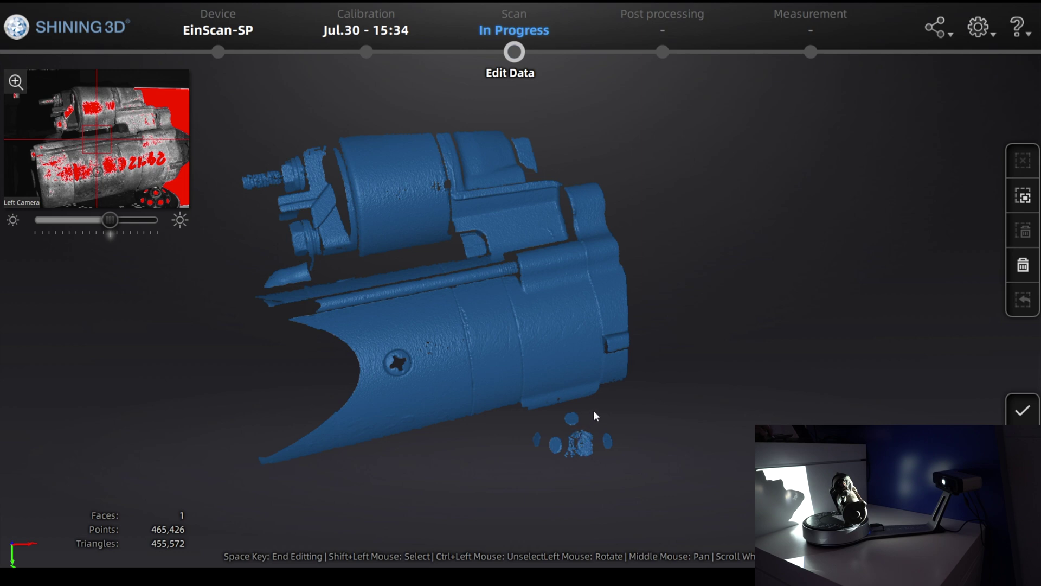
mouse_move(546, 426)
left_mouse_down("shift")
mouse_move(611, 493)
mouse_move(597, 428)
left_mouse_up("shift")
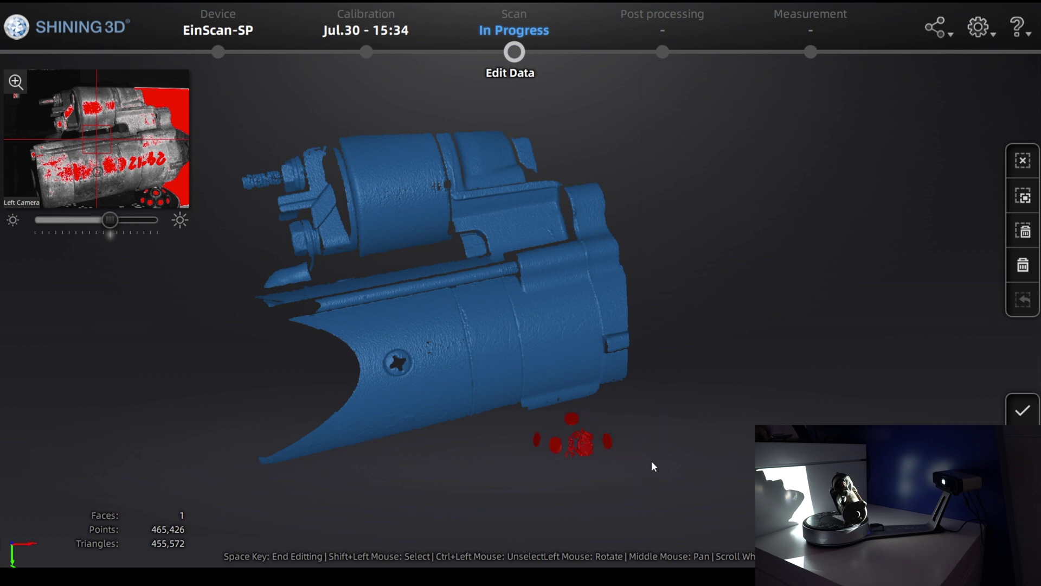
left_click(1024, 172)
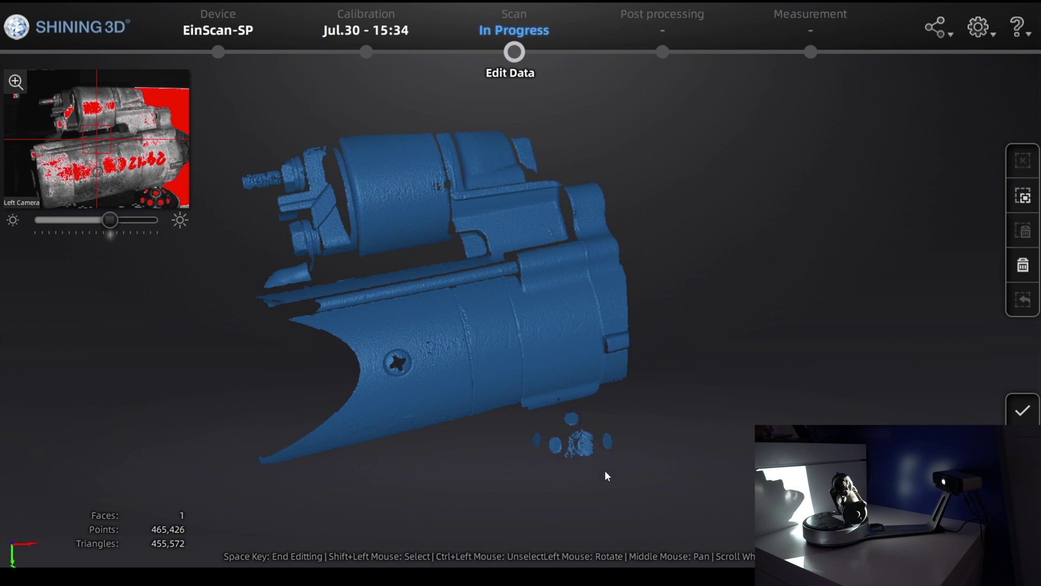
mouse_move(580, 408)
left_mouse_down("shift")
mouse_move(532, 425)
mouse_move(542, 470)
mouse_move(667, 453)
left_mouse_up("shift")
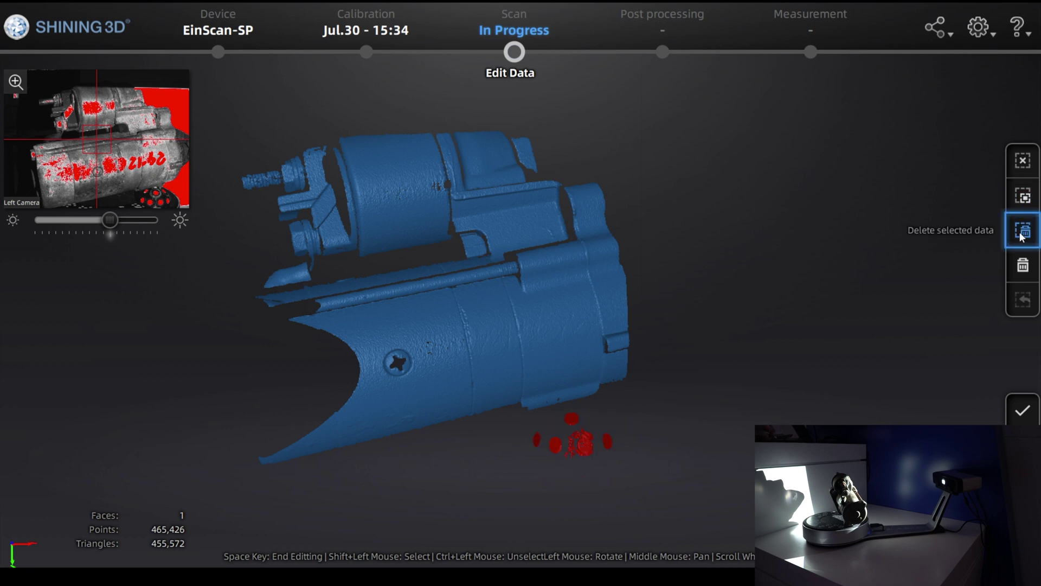
left_click(1024, 202)
left_click(1024, 202)
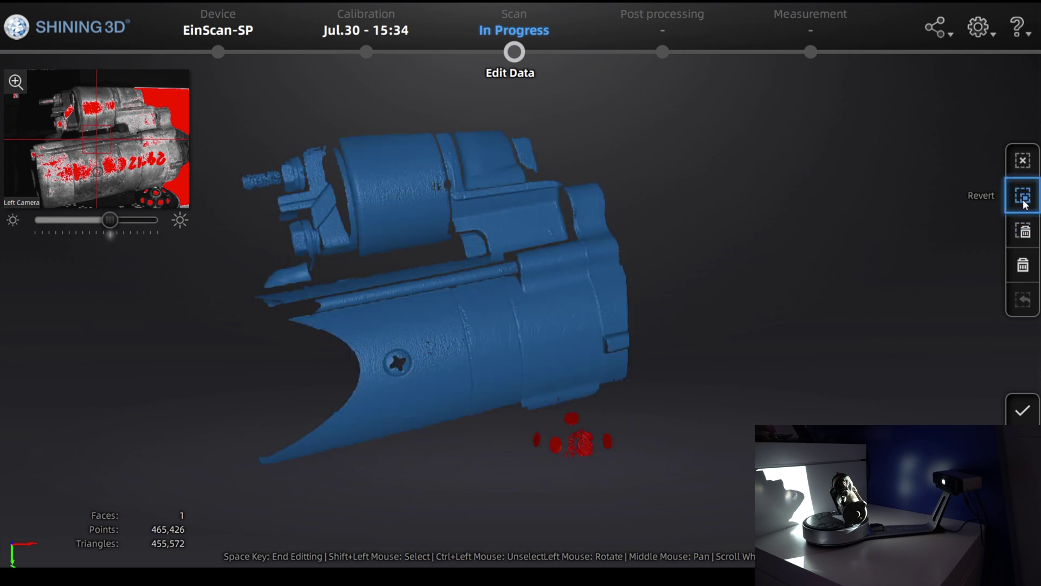
left_click(1030, 237)
left_click(1022, 422)
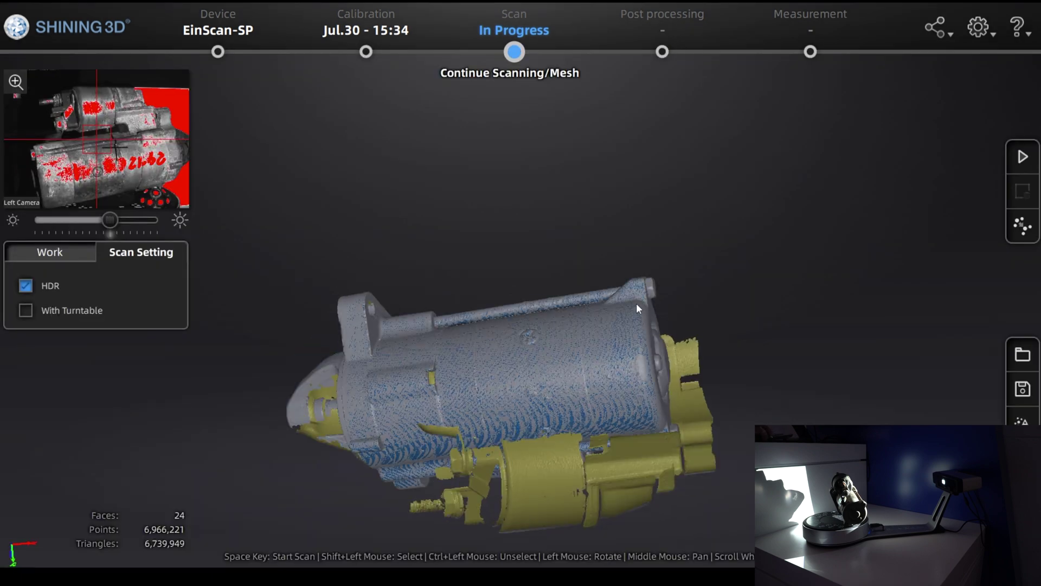
Step: Start manual alignment with Group1 as the fixed data and Project1_scan_24 as the floated data
mouse_move(637, 307)
left_mouse_down()
mouse_move(295, 374)
mouse_move(704, 335)
mouse_move(490, 193)
mouse_move(710, 268)
mouse_move(632, 222)
left_mouse_up()
left_click(1022, 226)
left_click_drag(97, 189, 348, 188)
left_click_drag(66, 206, 698, 182)
Step: Mark the first pair of common points beside the screw recess on the motor body in Group1 and Project1_scan_24
mouse_move(857, 199)
left_mouse_down()
mouse_move(821, 187)
mouse_move(893, 145)
mouse_move(890, 134)
mouse_move(896, 216)
mouse_move(866, 217)
left_mouse_up()
left_click_drag(480, 236, 454, 168)
left_click_drag(510, 214, 333, 244)
left_click_drag(480, 219, 463, 179)
scroll(457, 173, "up", 5)
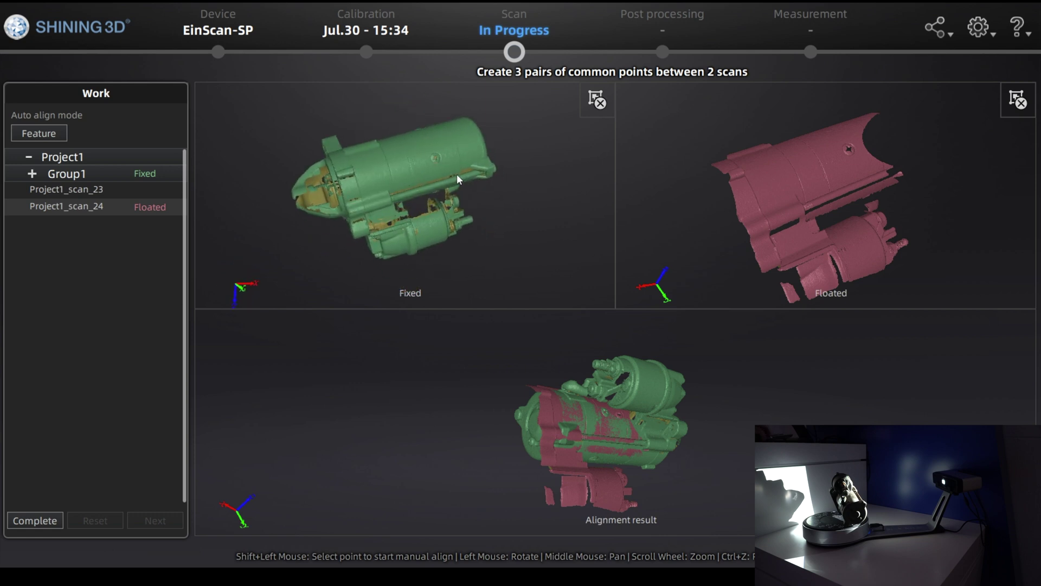
scroll(903, 153, "up", 2)
scroll(904, 152, "up", 3)
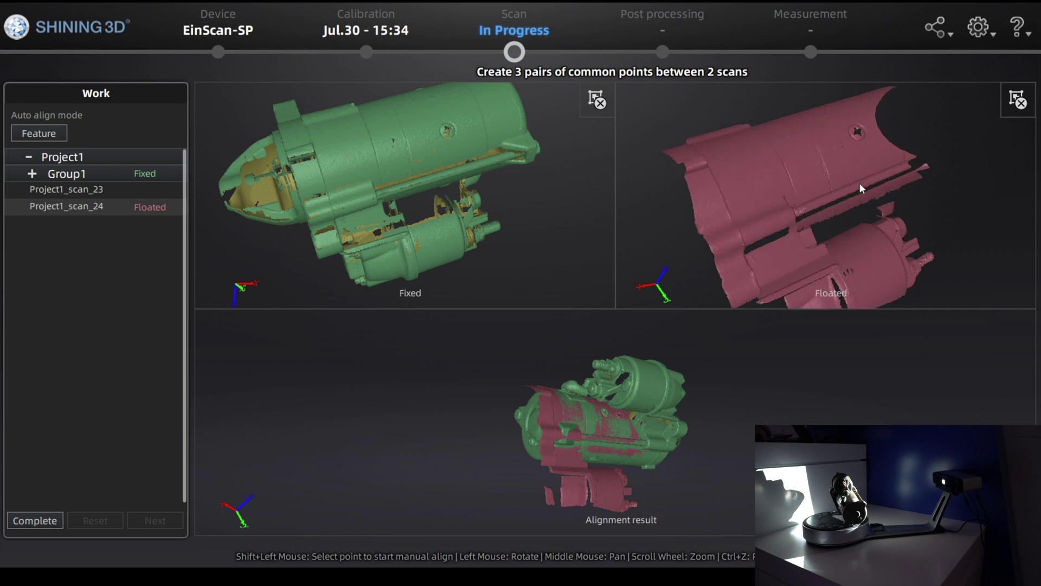
left_click(844, 145, "shift")
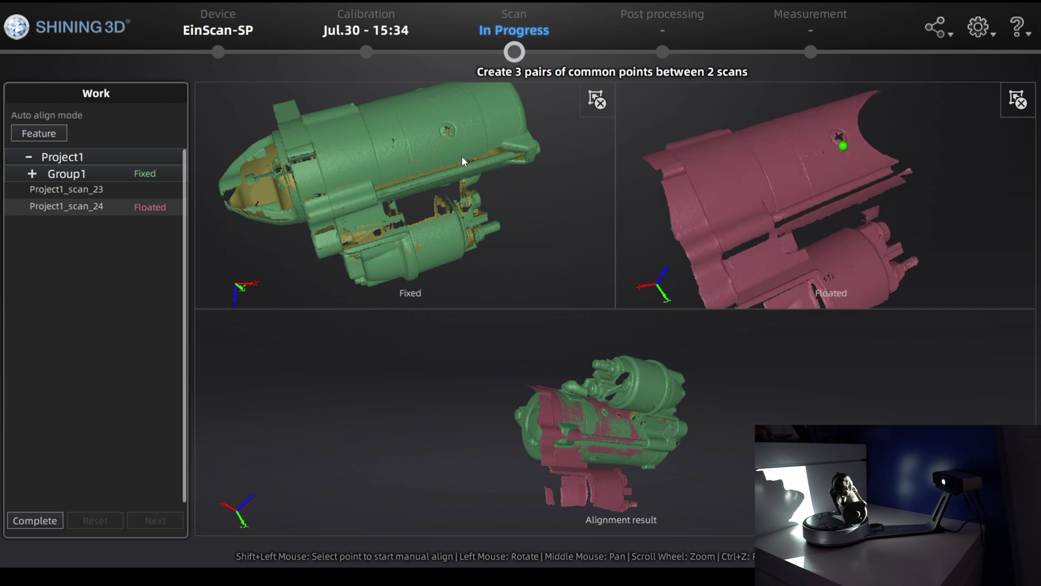
left_click_drag(461, 155, 457, 132)
left_click(446, 126, "shift")
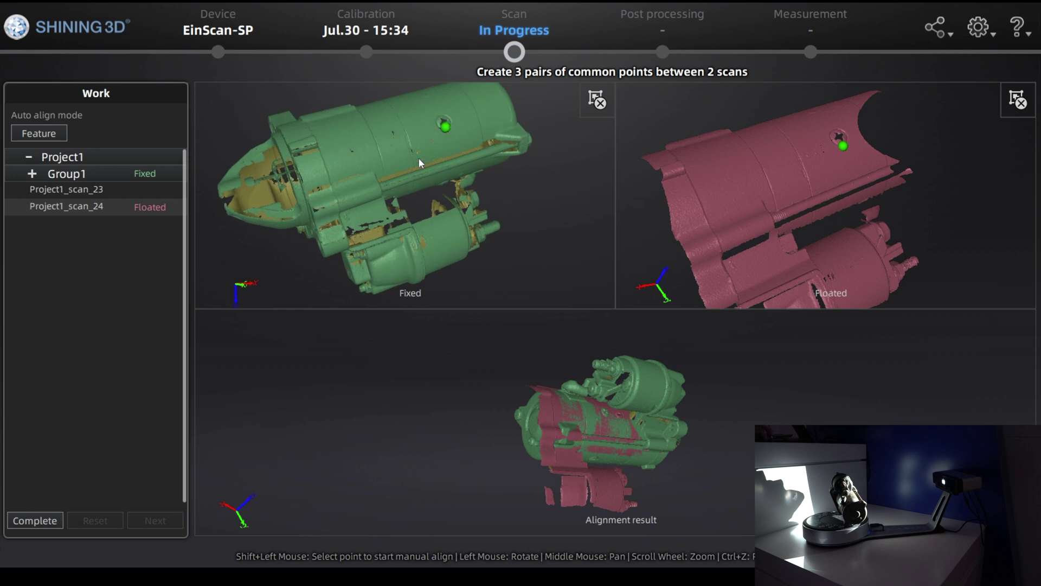
Step: Mark the two remaining common point pairs on the motor's smaller cylinder in both scans and check the alignment result
scroll(801, 196, "up", 5)
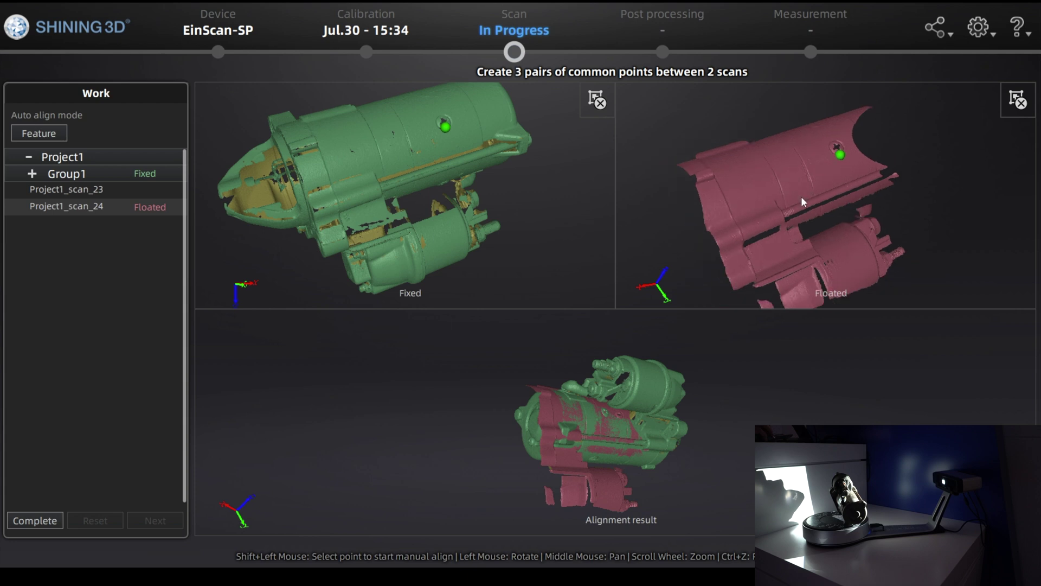
scroll(436, 226, "up", 5)
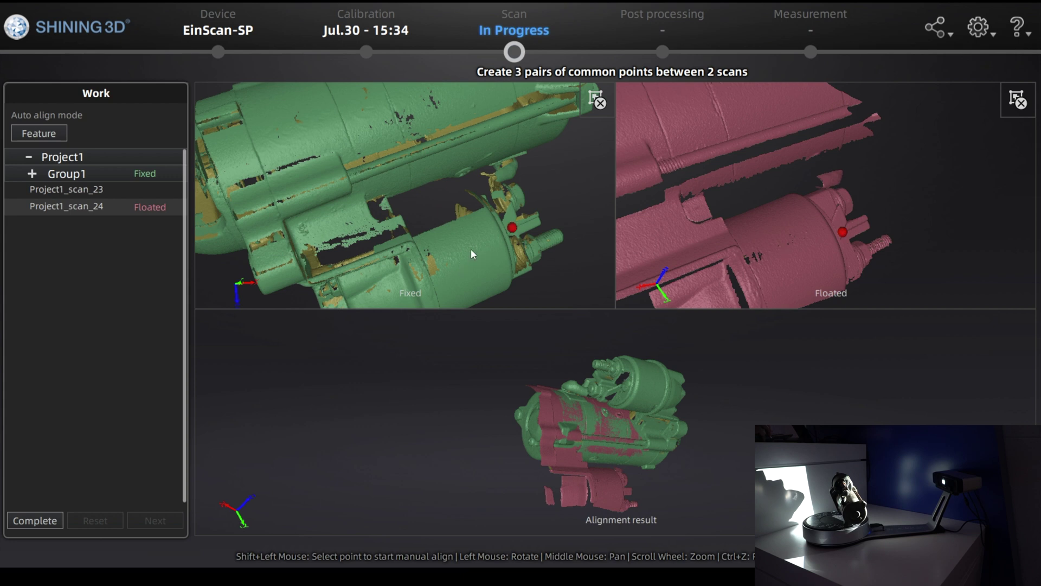
left_click(802, 255, "shift")
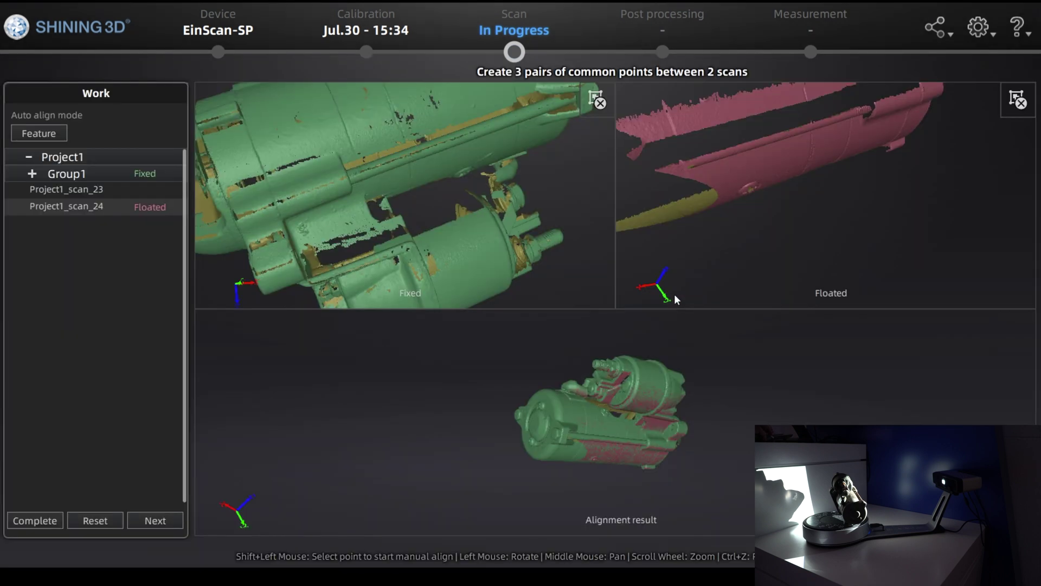
left_click_drag(698, 376, 669, 427)
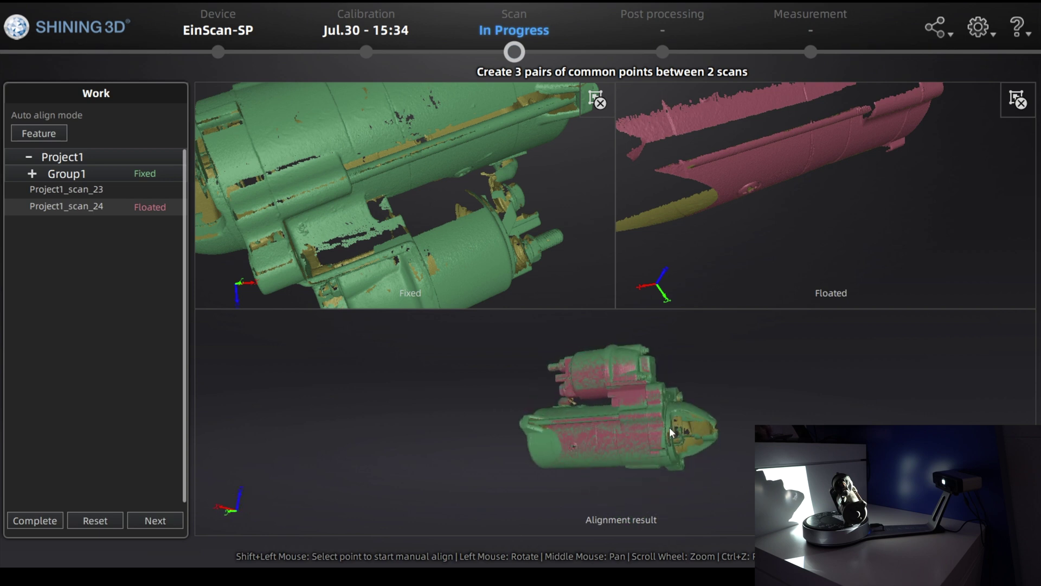
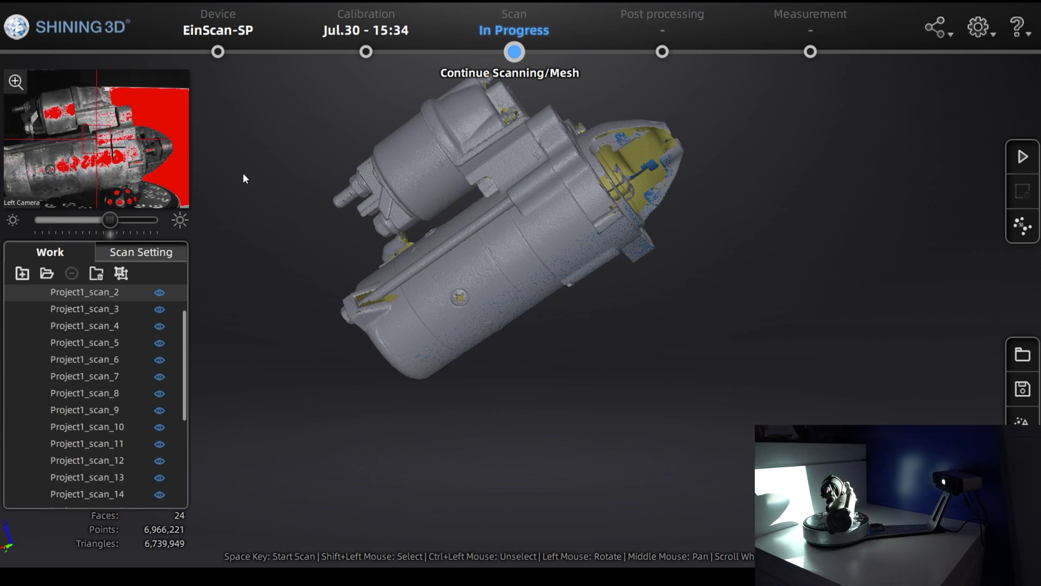
Step: Capture another single scan of the starter motor with HDR on and the turntable off
left_click(142, 254)
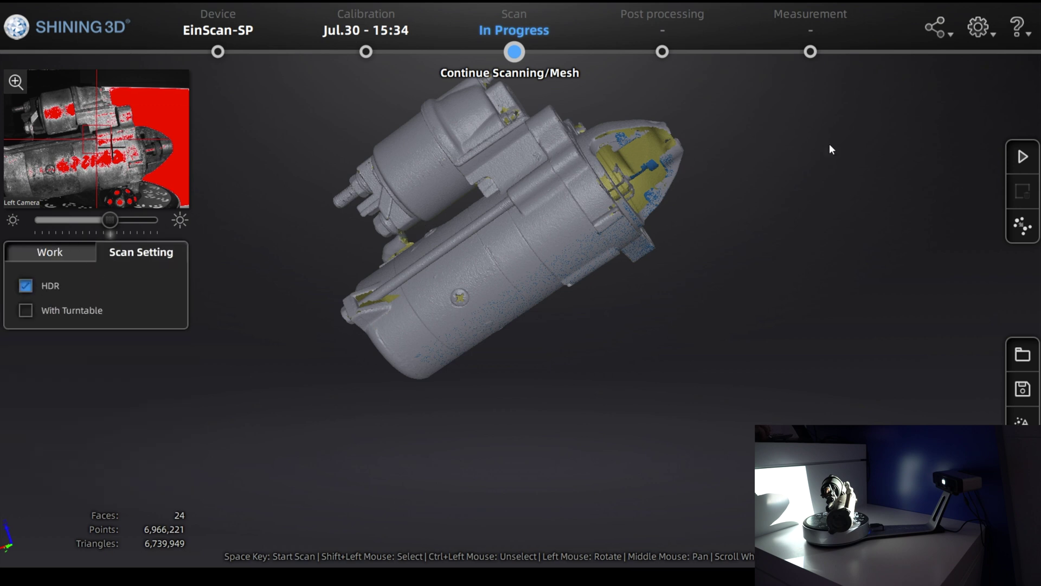
left_click(1023, 158)
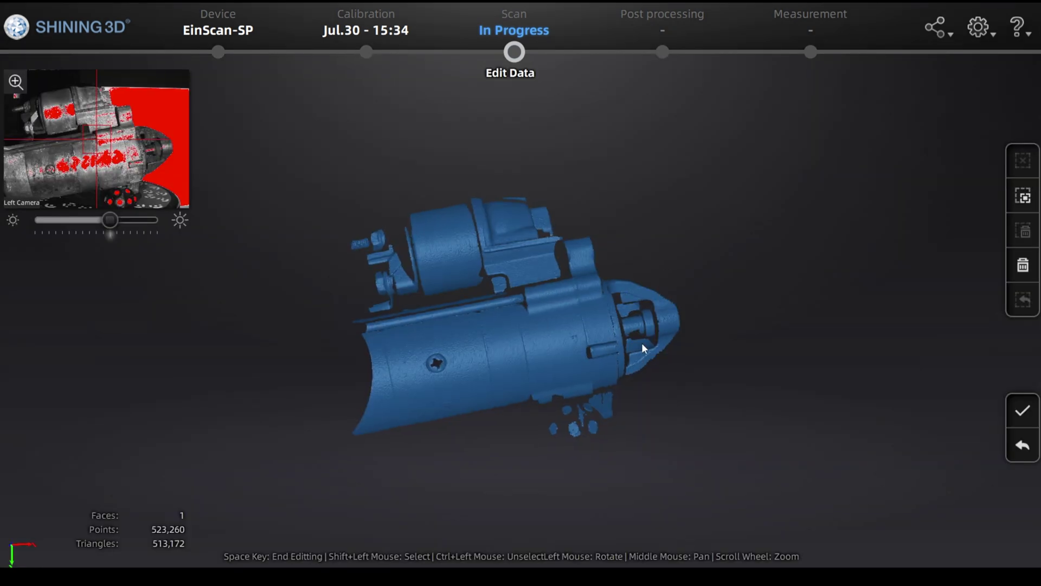
Step: Delete the stray fragments below the motor's nose end from the new scan and accept the edited data
left_click_drag(640, 361, 649, 442)
scroll(642, 415, "up", 4)
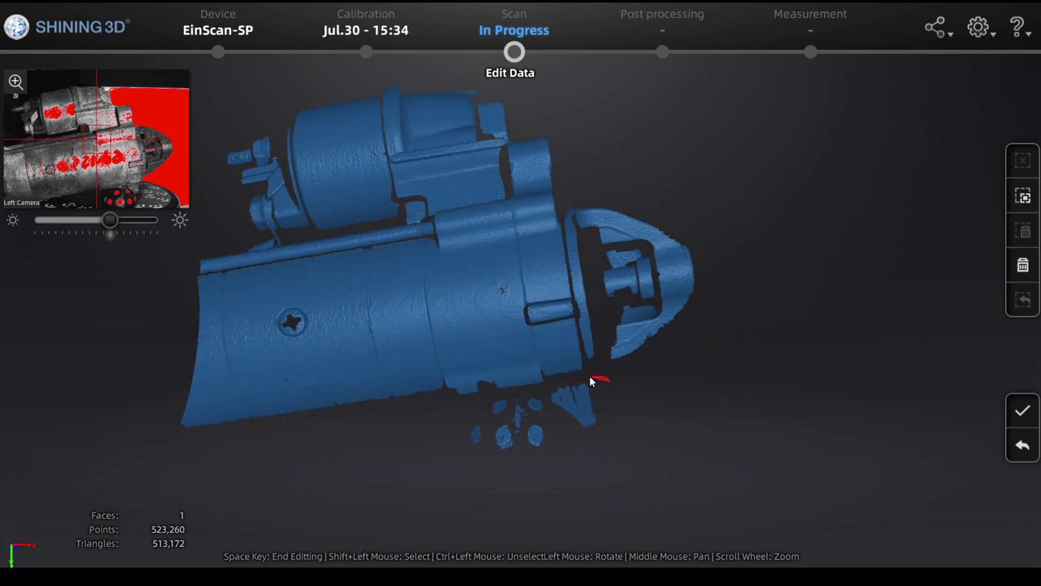
mouse_move(517, 392)
left_mouse_down("shift")
mouse_move(446, 419)
mouse_move(452, 479)
mouse_move(652, 506)
mouse_move(655, 451)
left_mouse_up("shift")
key("Delete")
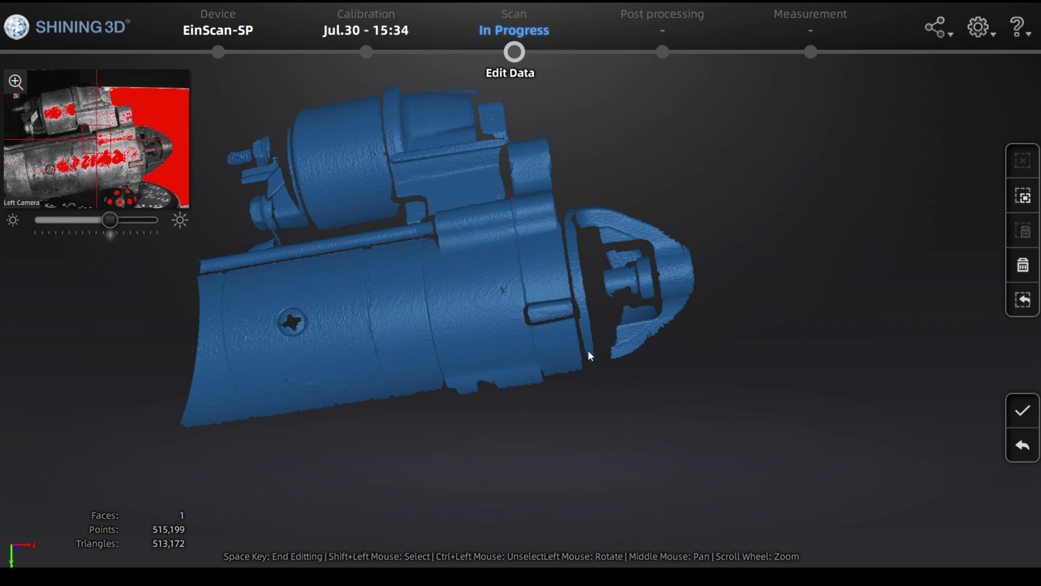
left_click_drag(588, 350, 585, 292)
left_click(1018, 407)
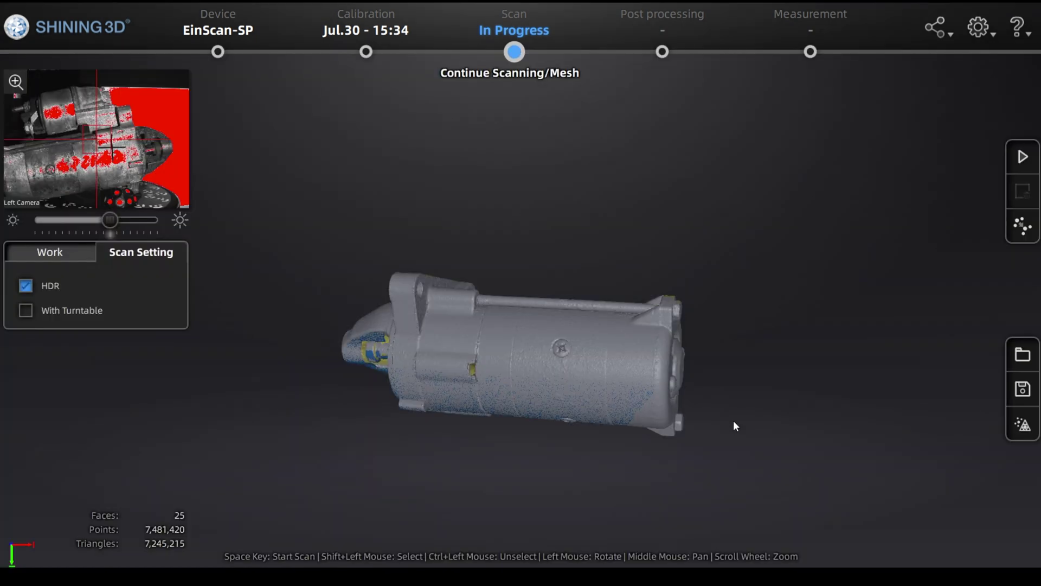
Step: Inspect the combined model from several sides and check Group1 and the single scans in the scan list
left_click_drag(733, 421, 605, 282)
mouse_move(468, 293)
left_mouse_down()
mouse_move(493, 372)
mouse_move(373, 359)
left_mouse_up()
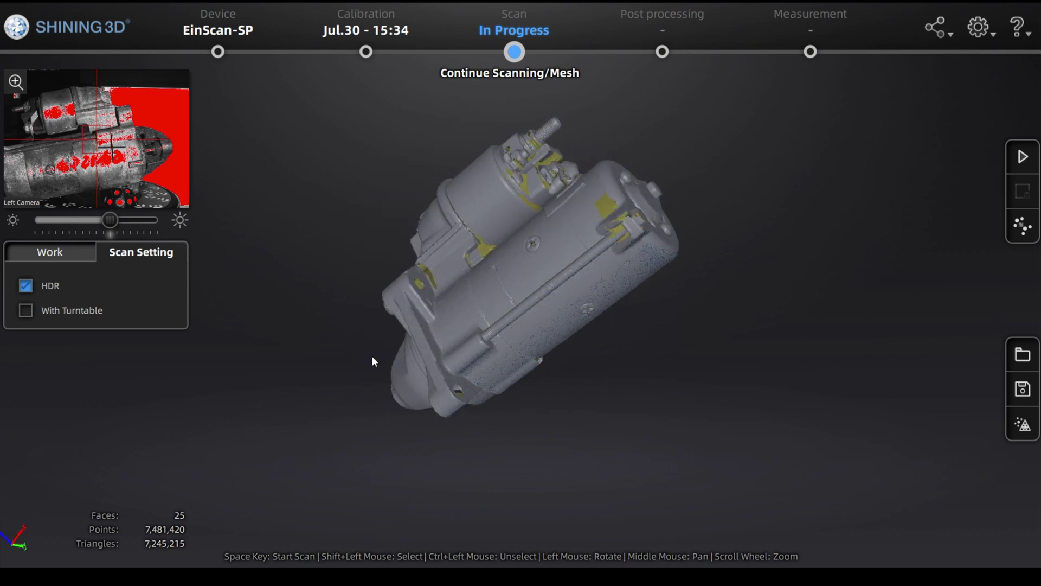
left_click(54, 259)
left_click(32, 312)
left_click(159, 360)
left_click(159, 360)
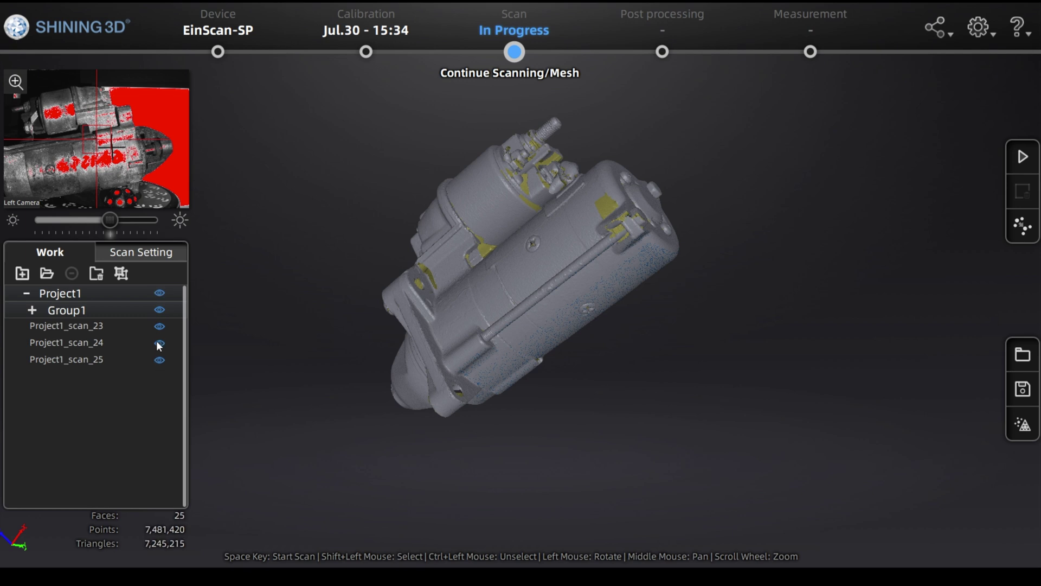
left_click_drag(626, 199, 250, 295)
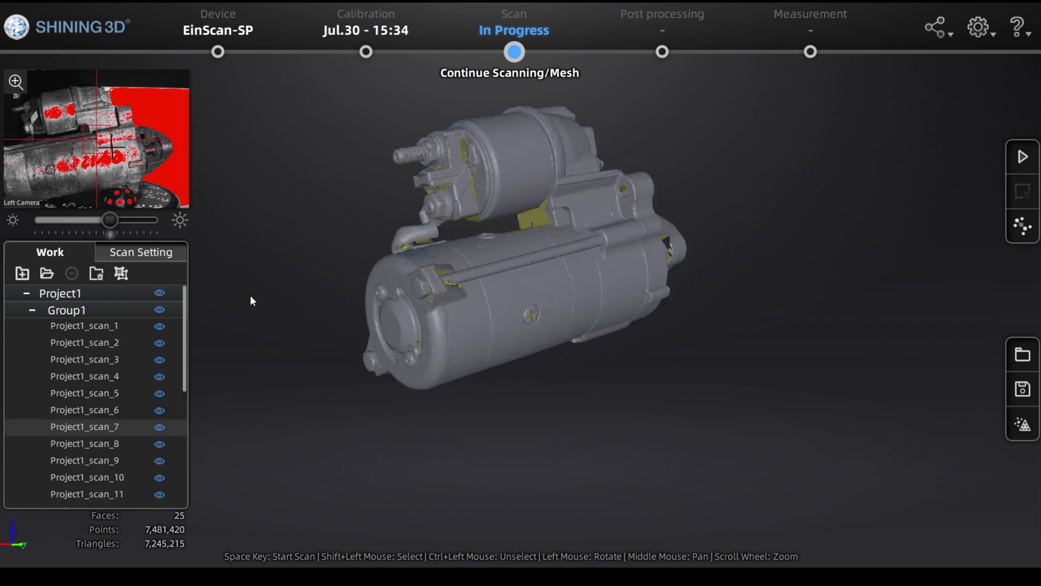
left_click(49, 310)
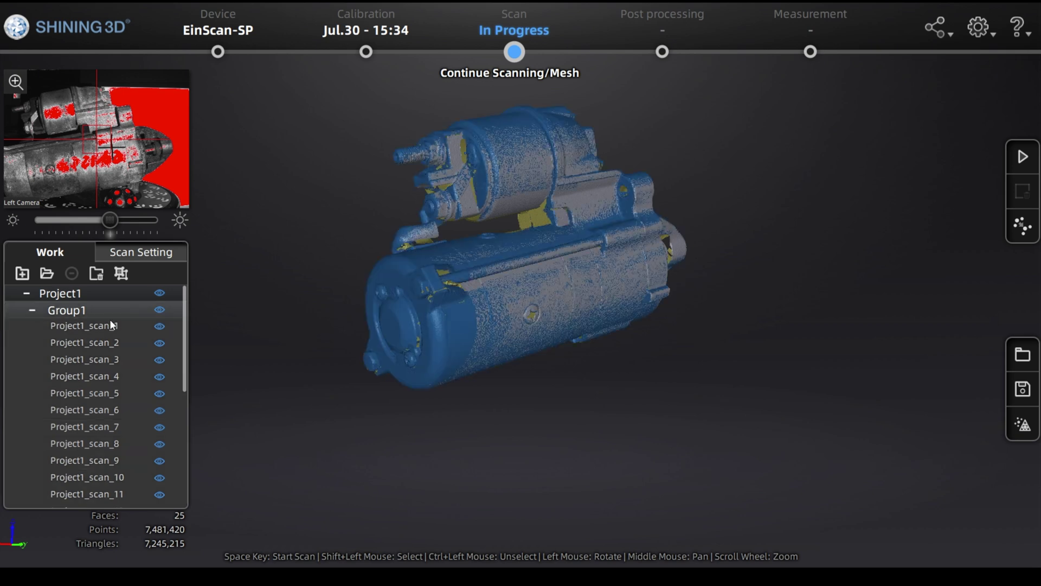
left_click(32, 310)
left_click(158, 360)
left_click(159, 361)
left_click_drag(621, 410, 748, 304)
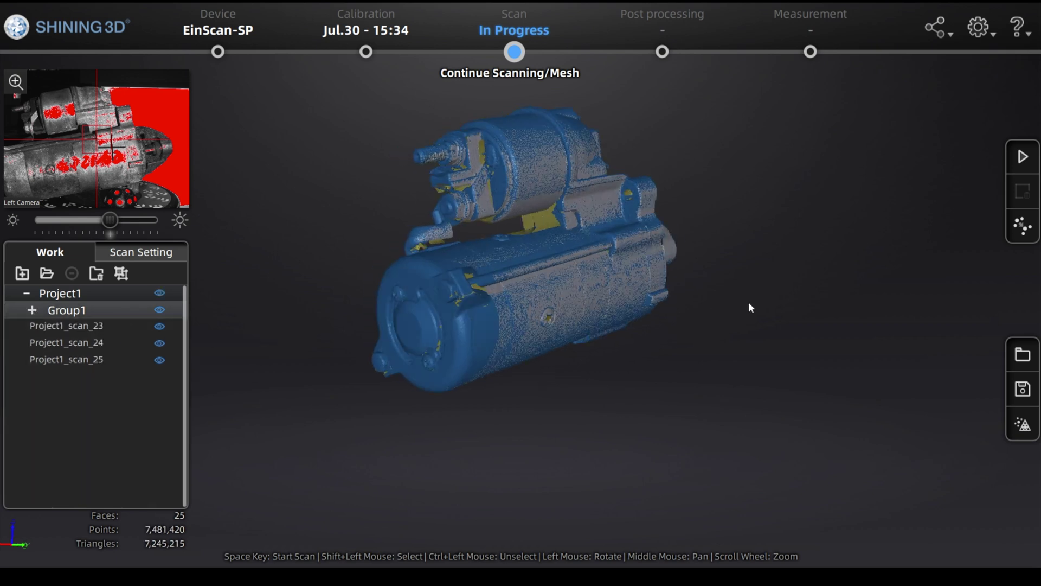
Step: Mesh the combined scans into an unwatertight model with data optimization off
left_click(1020, 352)
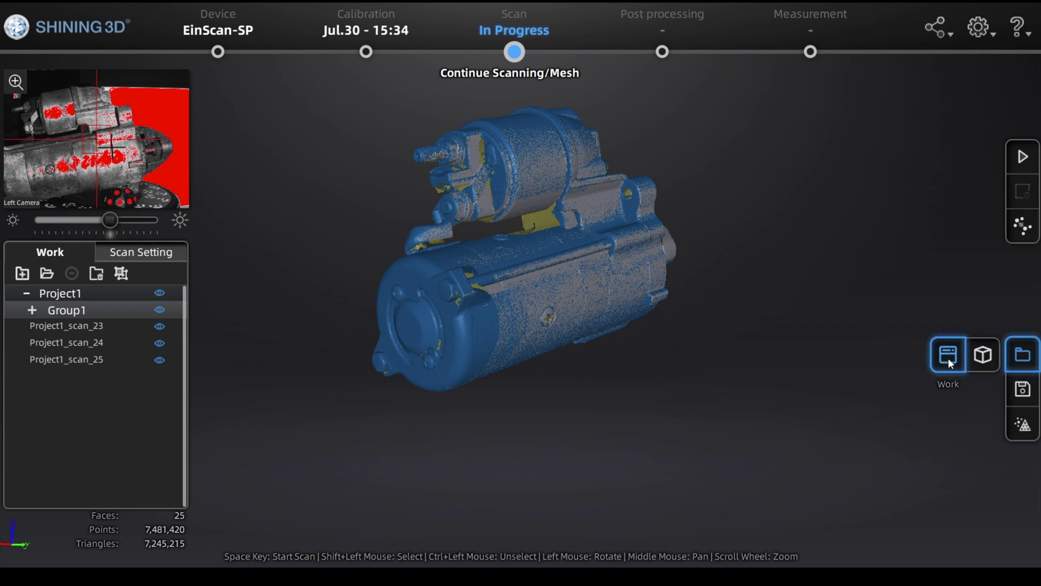
left_click(830, 380)
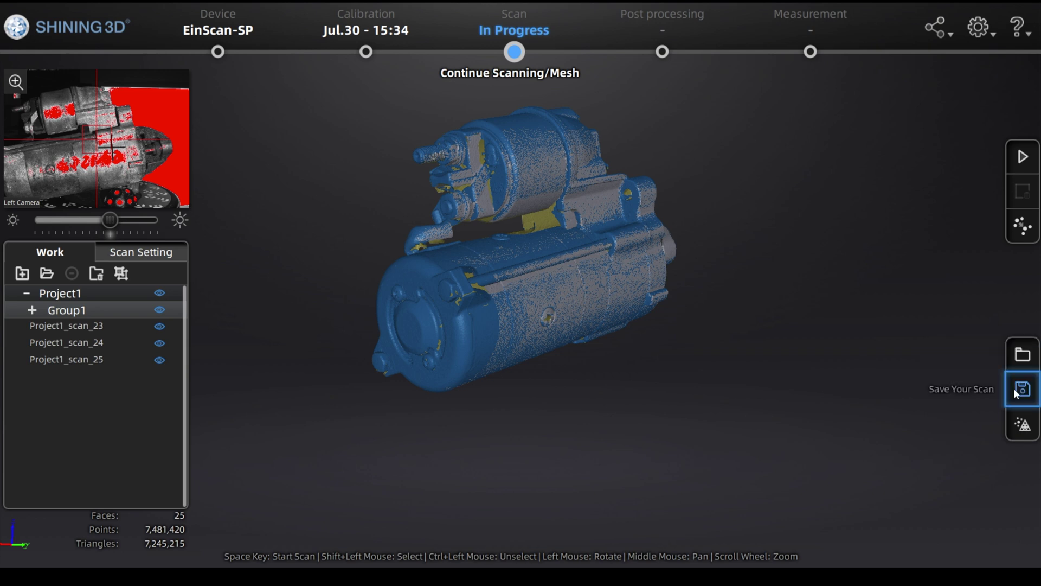
left_click(1027, 432)
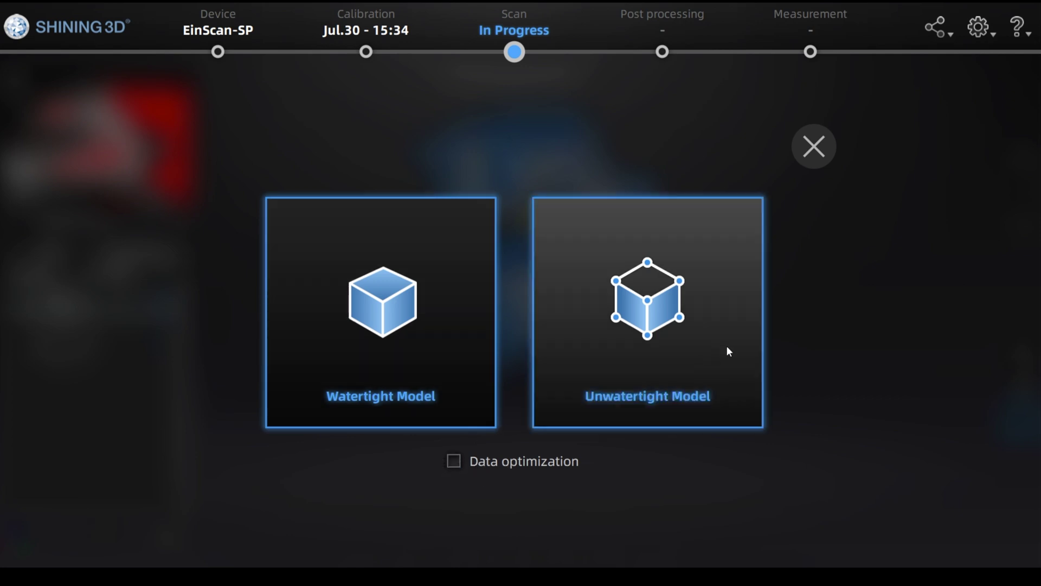
left_click(717, 297)
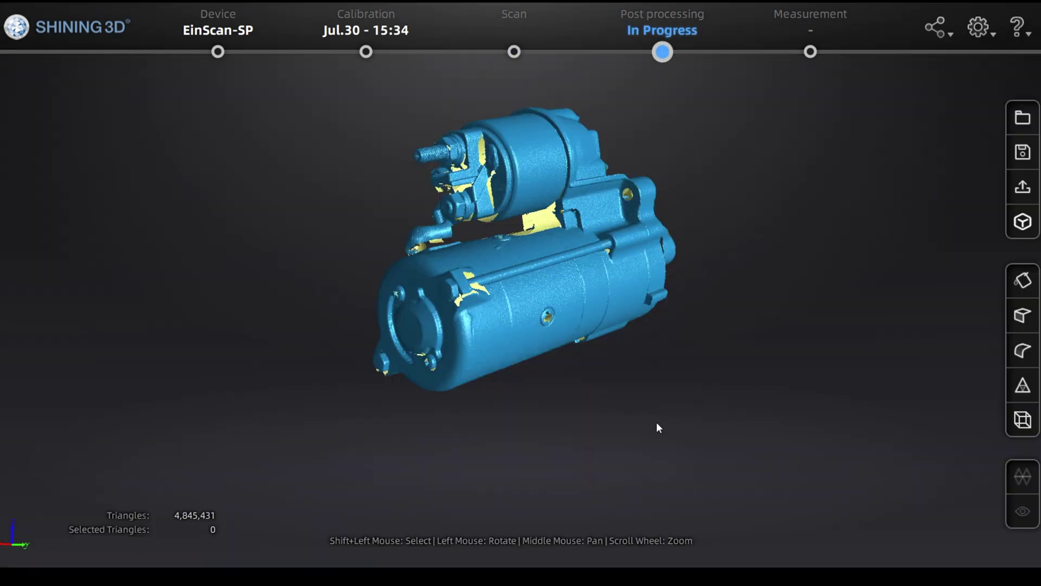
Step: Examine the meshed starter motor up close and from different sides for gaps in the surface
left_click_drag(626, 291, 535, 226)
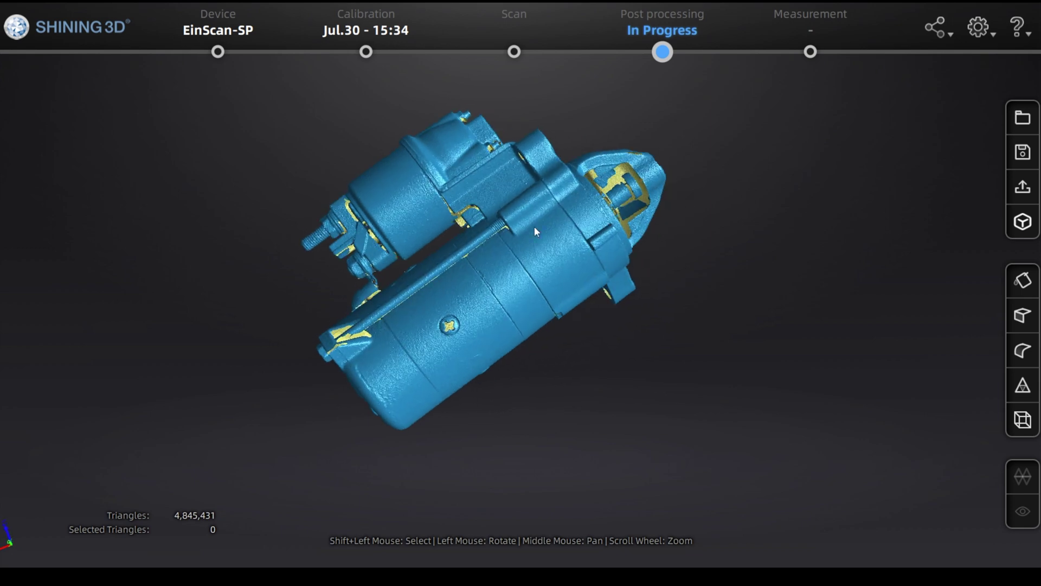
scroll(538, 227, "up", 5)
scroll(565, 172, "down", 5)
left_click_drag(581, 256, 360, 317)
scroll(588, 229, "down", 5)
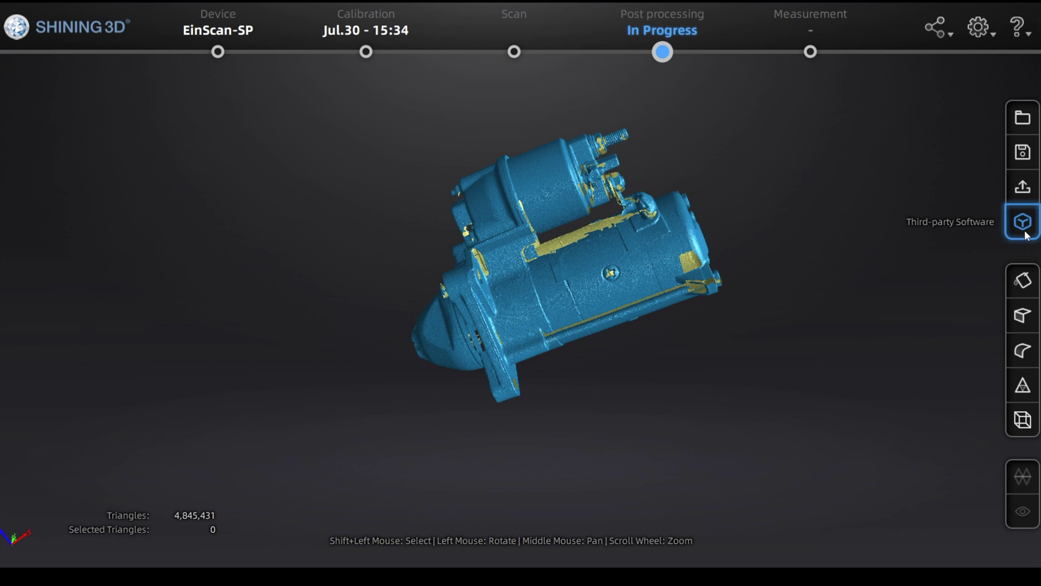
Step: Start manual hole filling on the mesh and examine the highlighted hole boundaries around the motor
left_click(1024, 287)
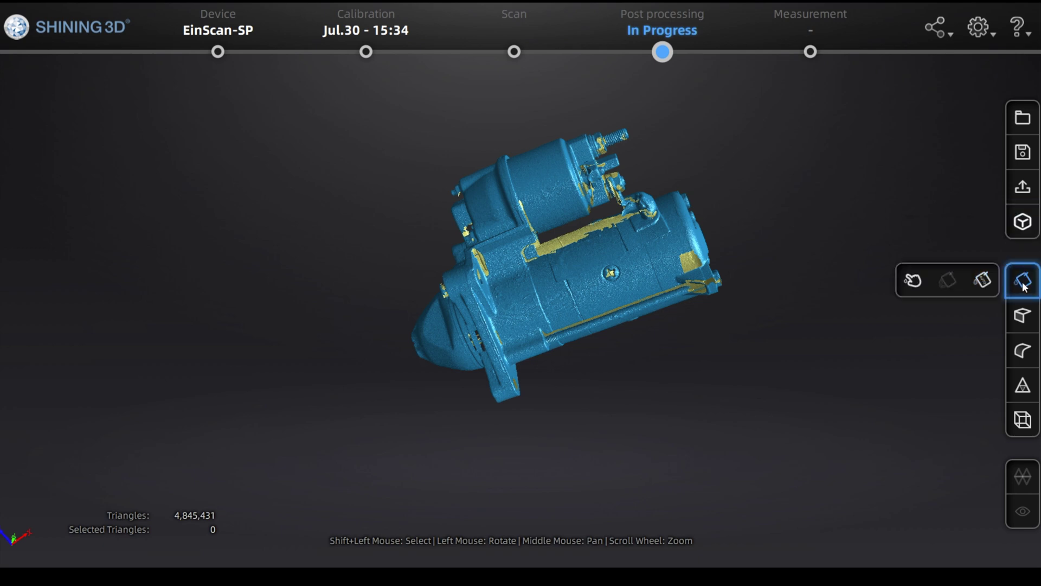
left_click(918, 284)
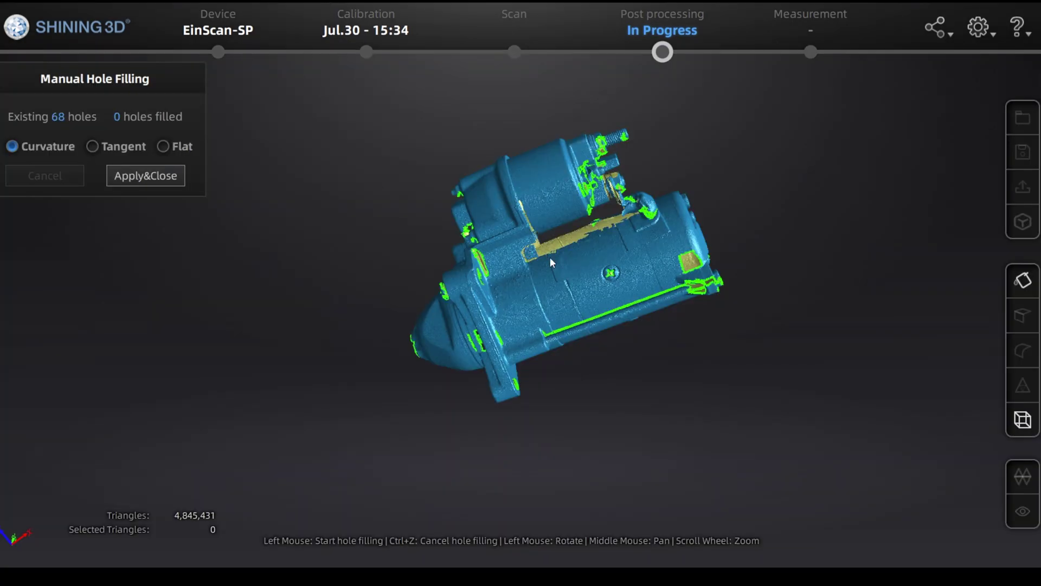
left_click_drag(550, 257, 502, 256)
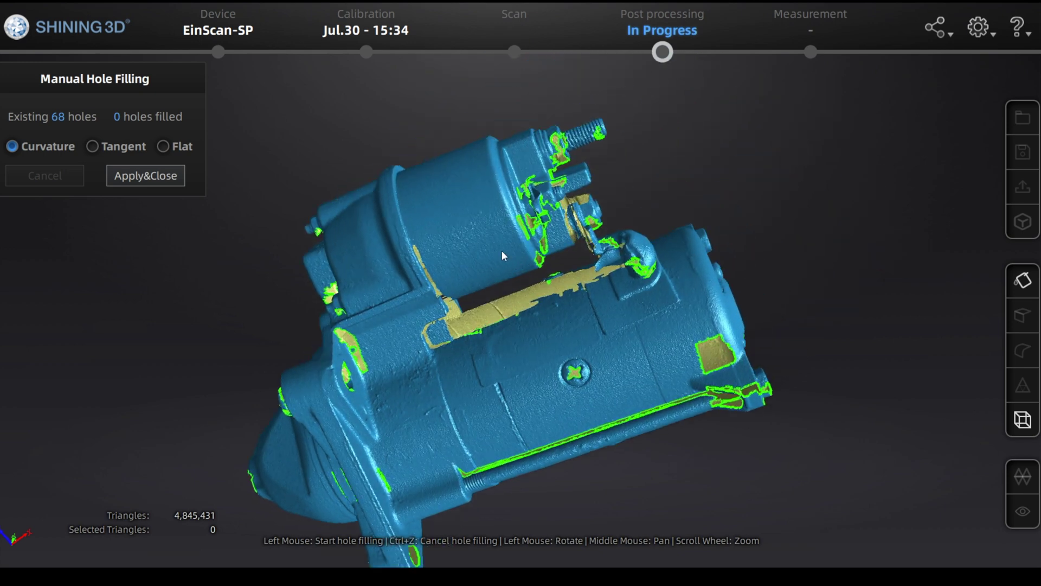
scroll(502, 255, "up", 8)
left_click_drag(382, 287, 677, 268)
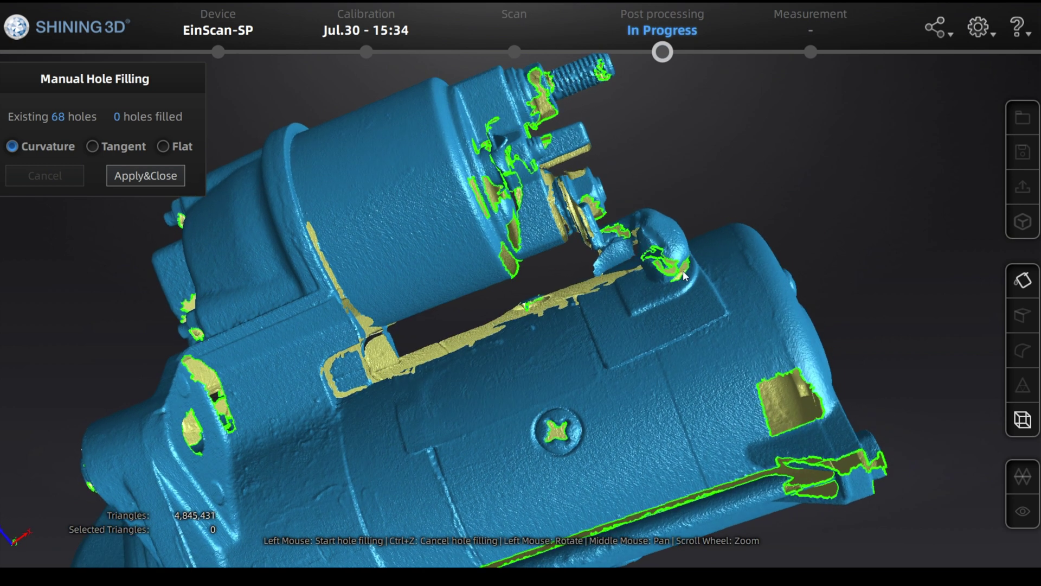
left_click_drag(567, 278, 856, 252)
scroll(427, 298, "down", 5)
left_click(1023, 280)
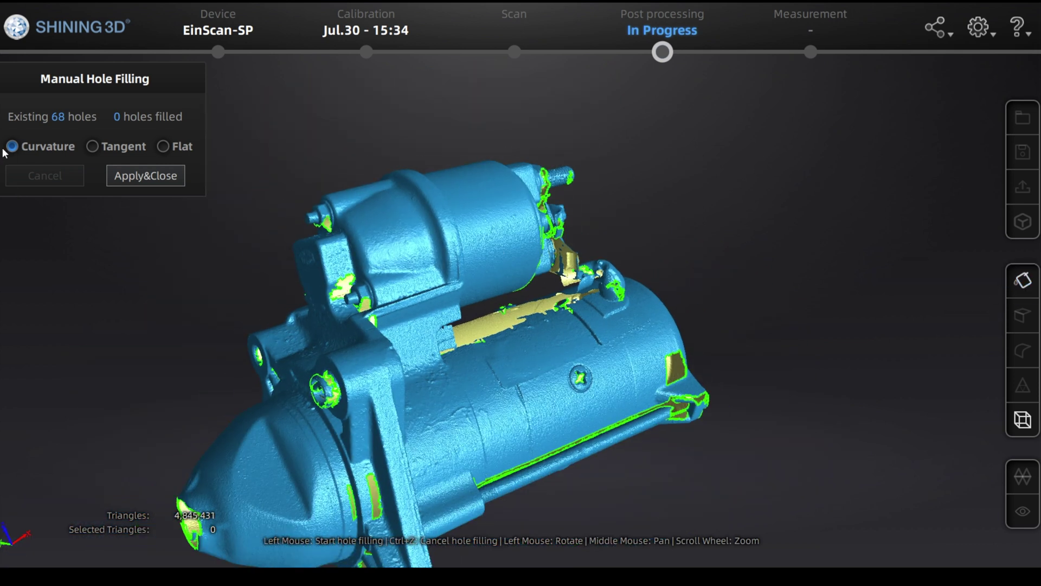
Step: Fill the elongated hole in the side of the mounting flange with the Curvature method and apply the filling
left_click(109, 147)
left_click(163, 147)
left_click(12, 146)
left_click_drag(363, 366, 335, 393)
scroll(334, 393, "up", 3)
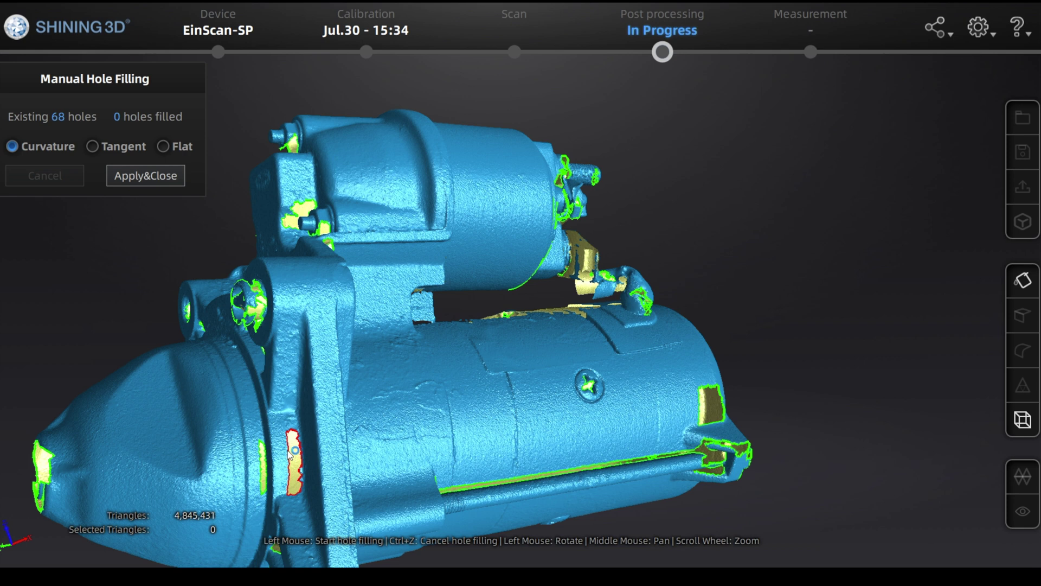
left_click(392, 432)
left_click_drag(385, 418, 282, 309)
left_click(145, 176)
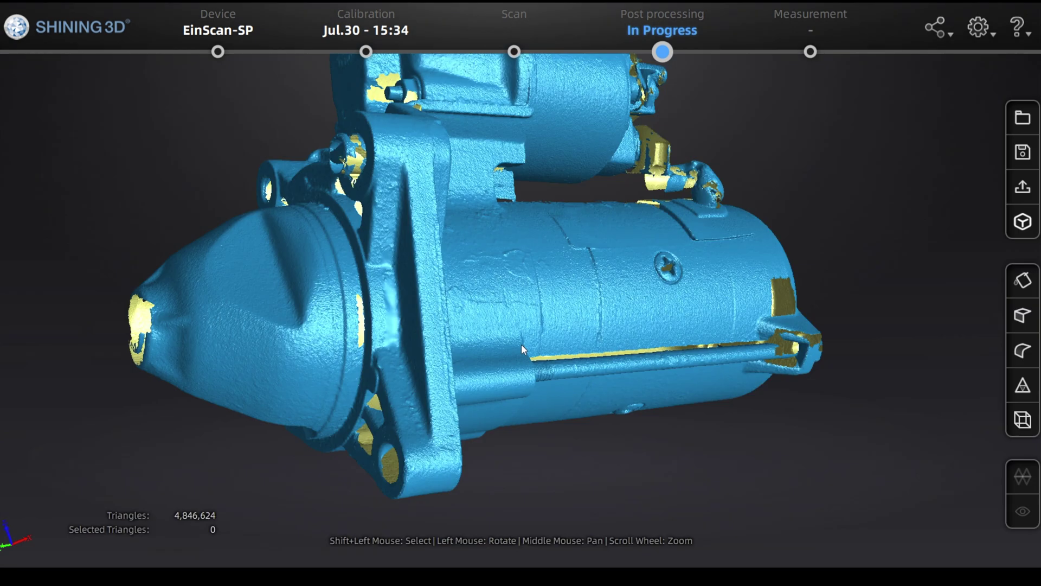
Step: Review the Sharpen options for the mesh and close them without applying any sharpening
left_click_drag(608, 246, 622, 340)
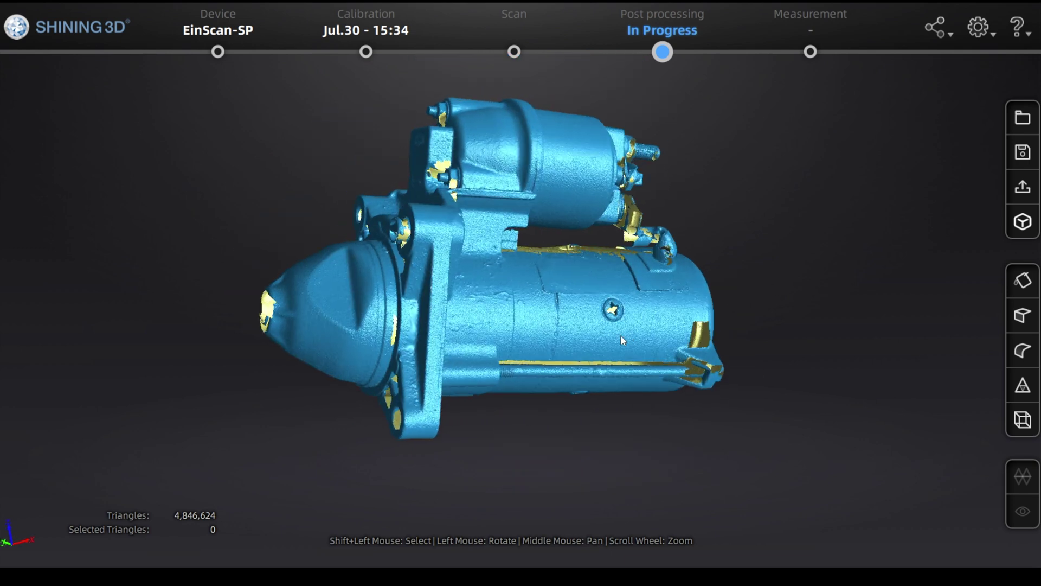
left_click(1021, 316)
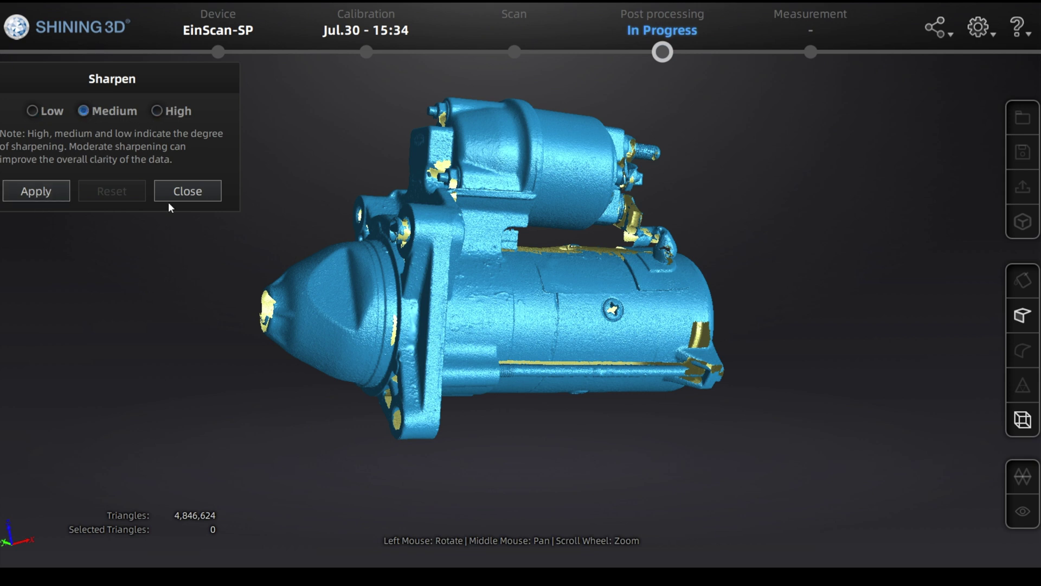
left_click(193, 193)
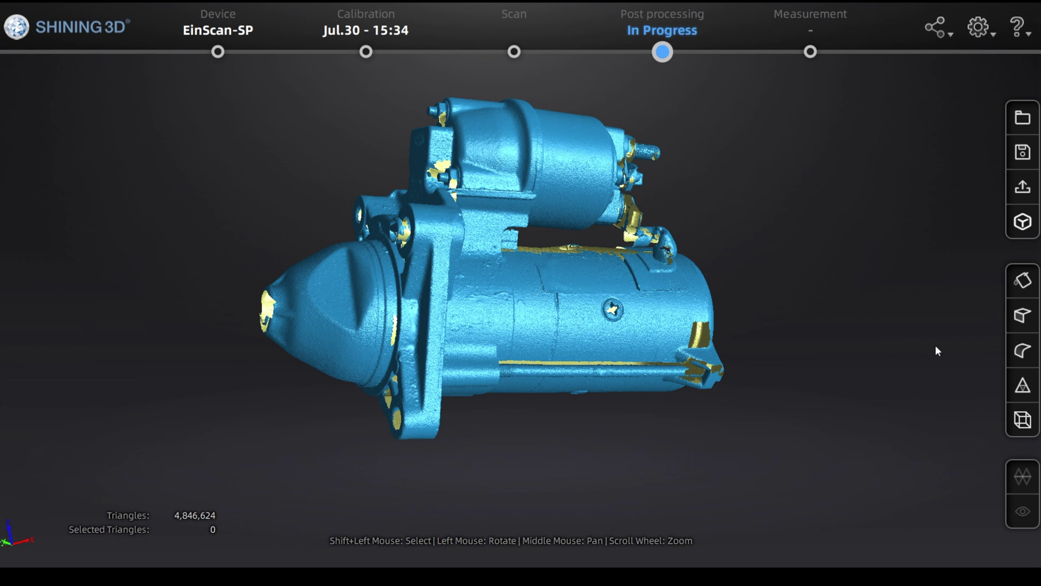
Step: Try a smoothness of 69 in the Smooth settings and close them without applying it
left_click(1010, 354)
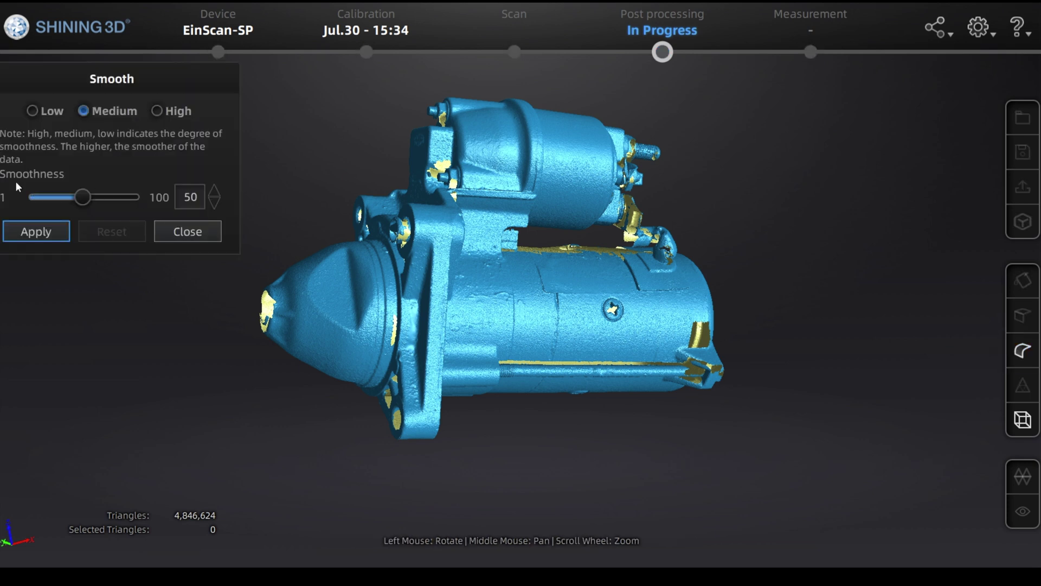
mouse_move(86, 200)
left_mouse_down()
mouse_move(134, 198)
mouse_move(101, 197)
left_mouse_up()
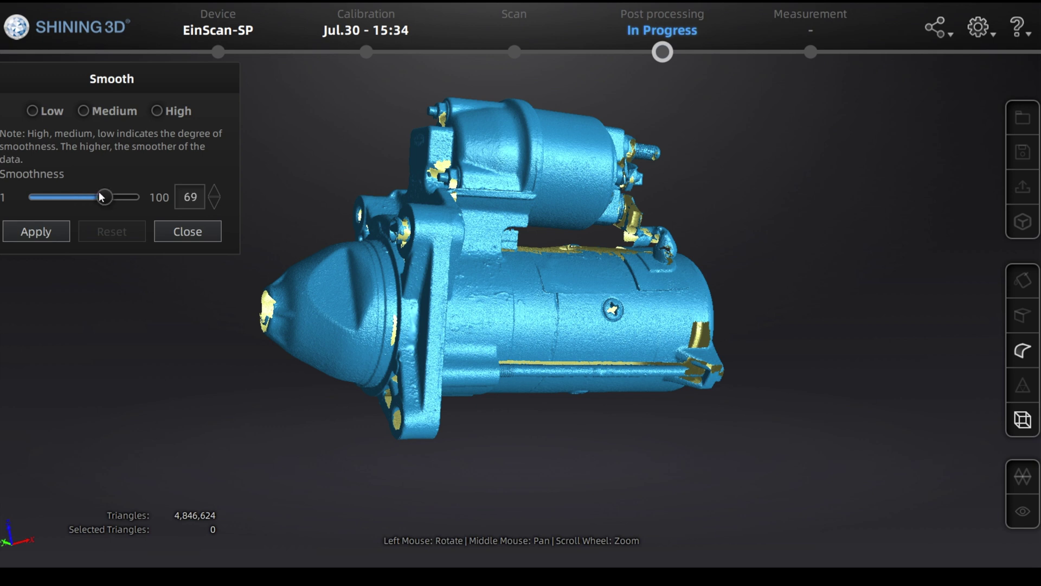
left_click(209, 234)
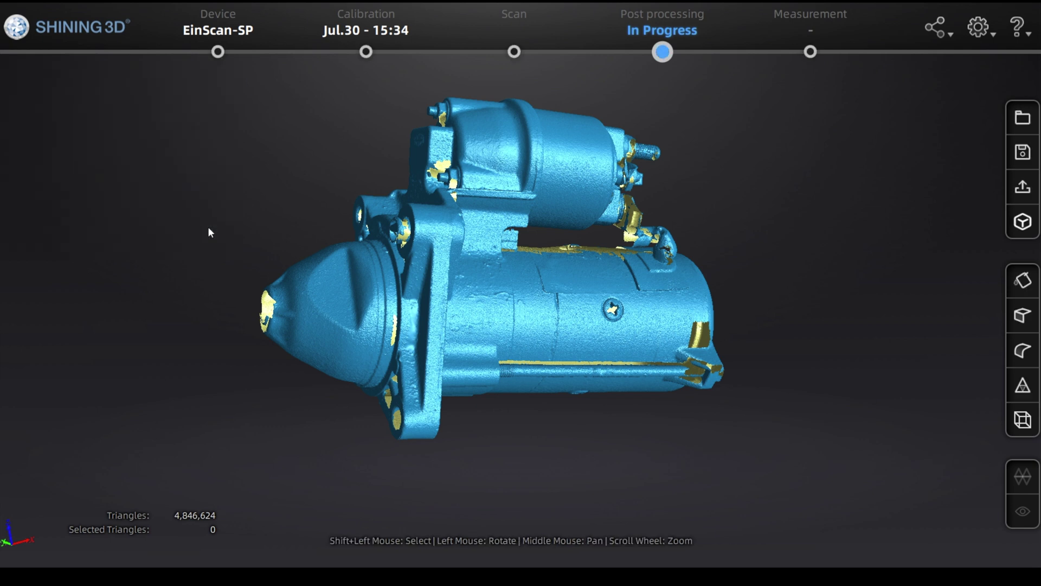
Step: Preview mesh simplification at a ratio of about 79% and close the settings without applying it
left_click(1023, 385)
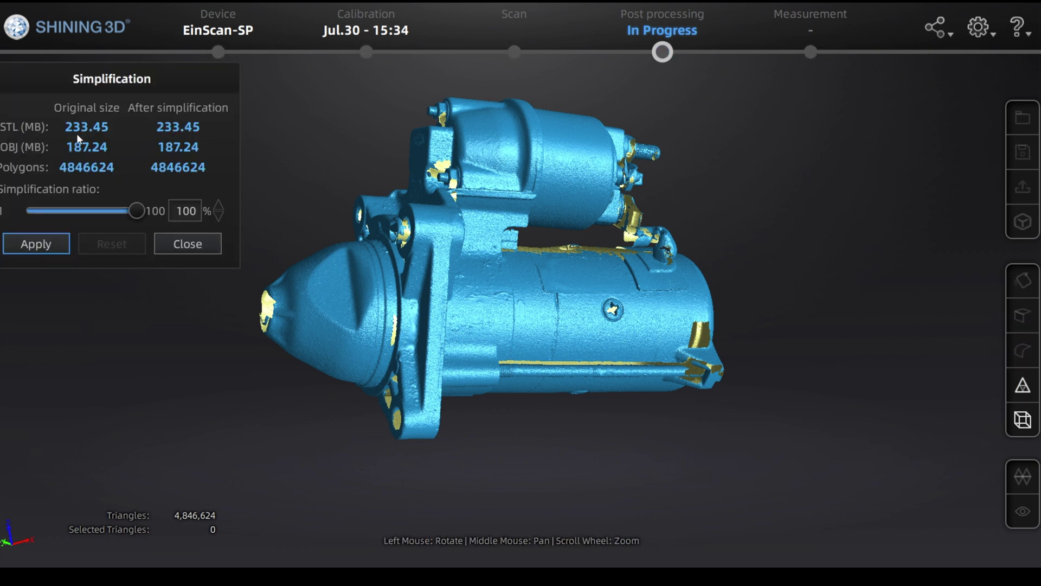
left_click_drag(137, 210, 107, 207)
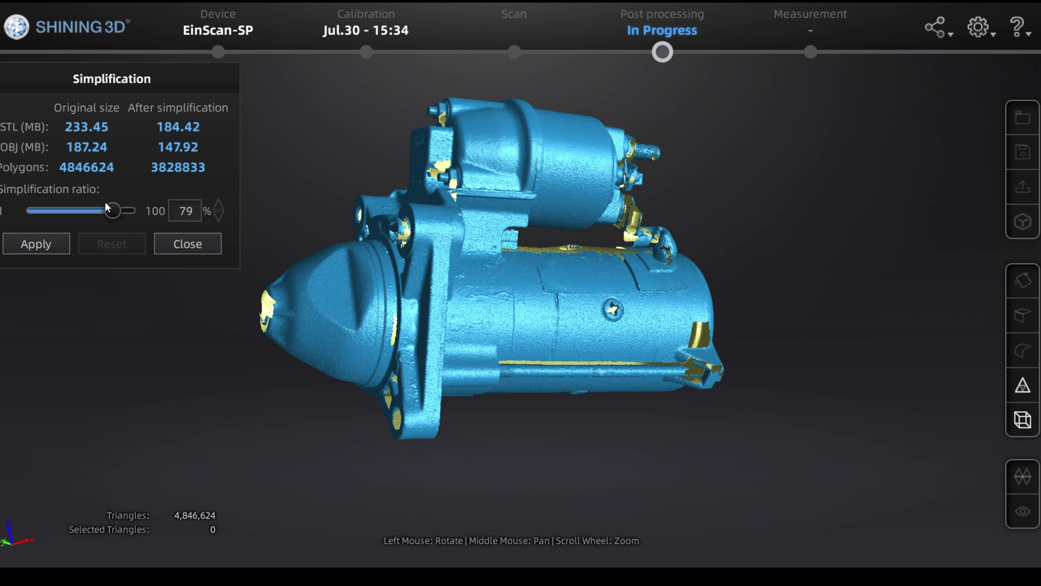
left_click(204, 243)
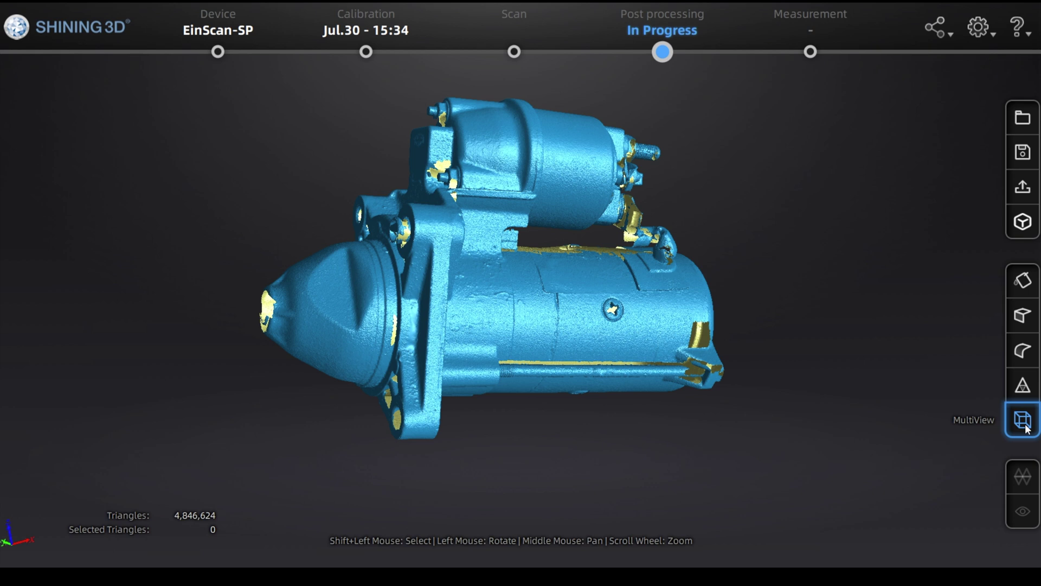
Step: Switch to the Measurement stage and create a point feature in the mounting flange's triangular recess with the Selected points method
scroll(794, 266, "down", 3)
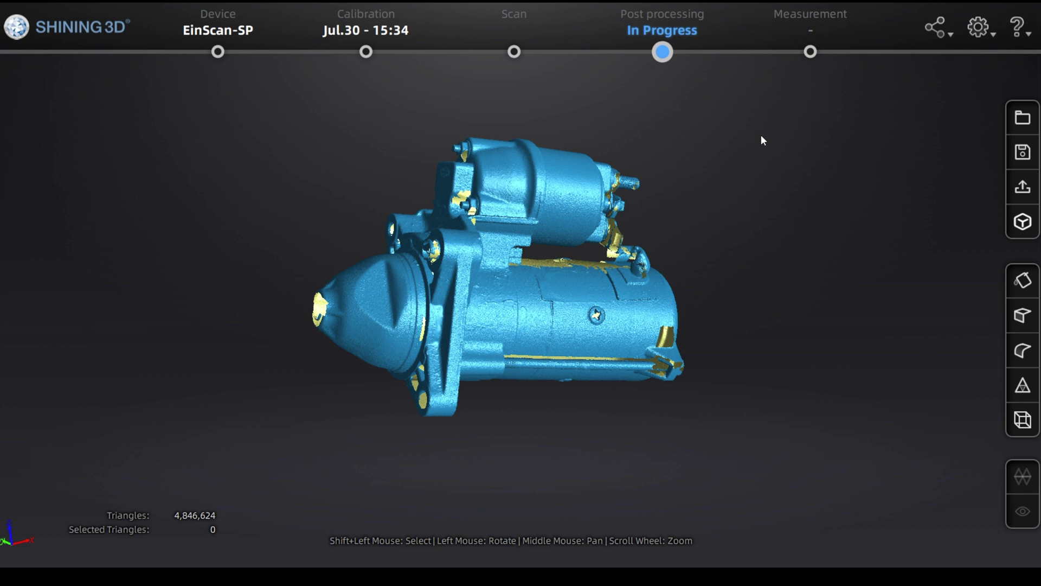
left_click(810, 53)
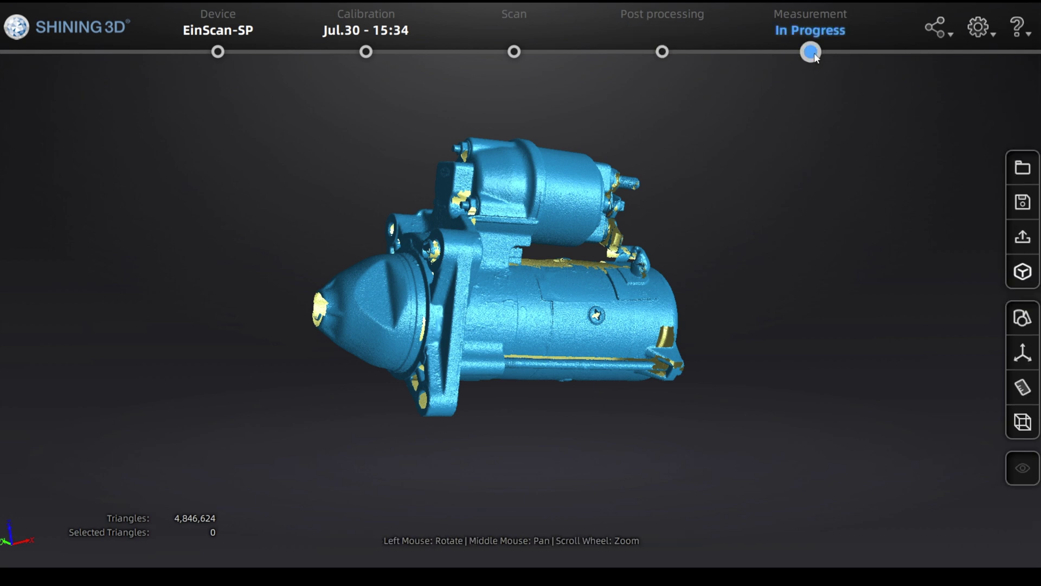
left_click(1015, 316)
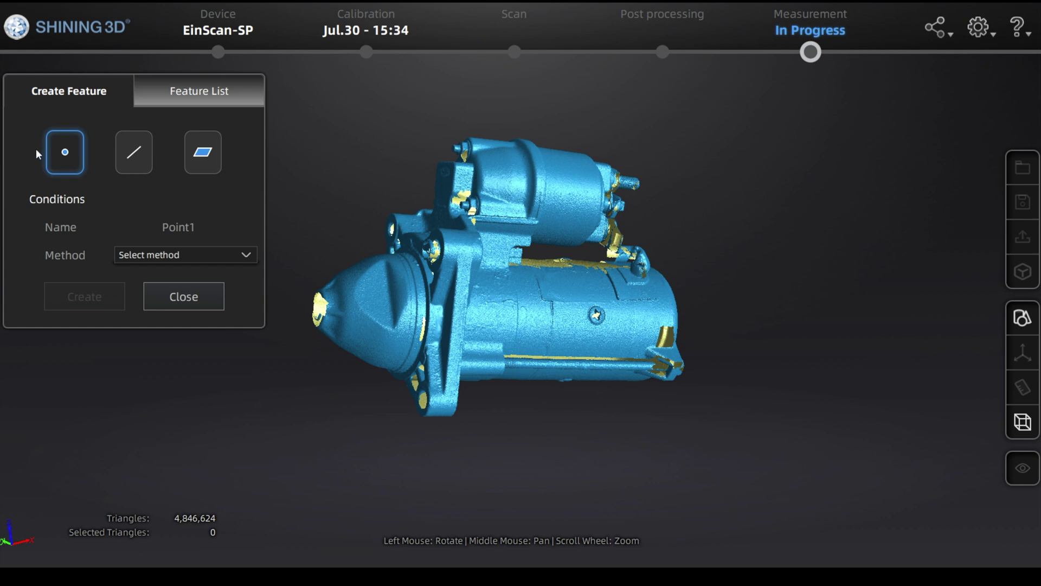
left_click_drag(392, 236, 597, 297)
left_click_drag(701, 274, 564, 262)
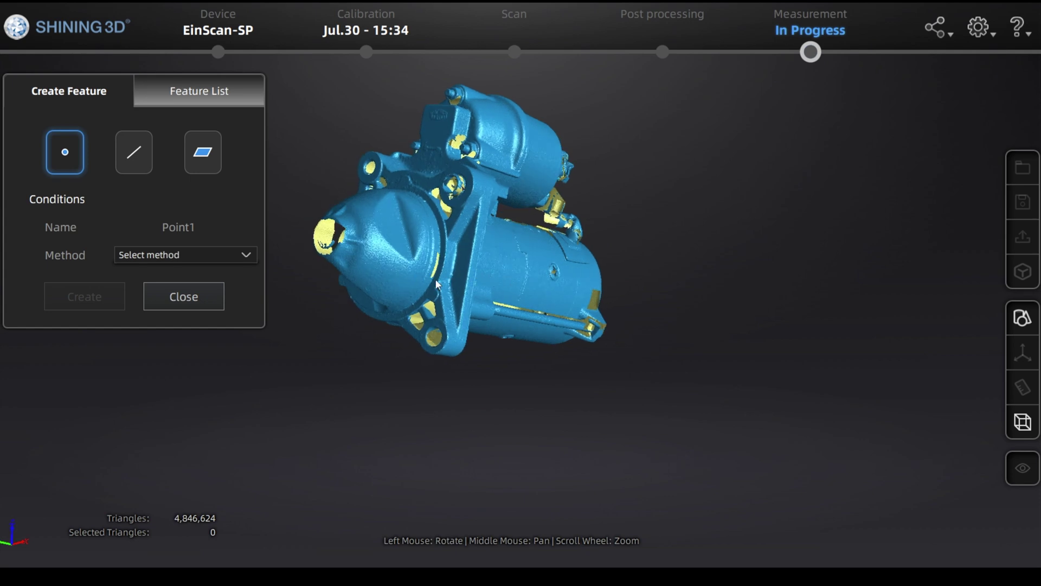
left_click(196, 256)
left_click(199, 299)
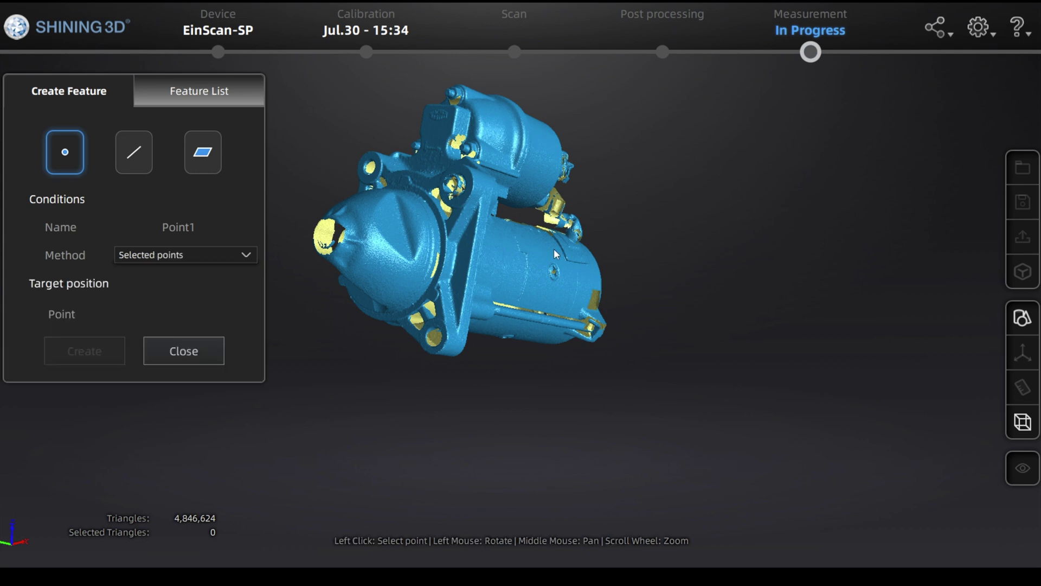
left_click(460, 272)
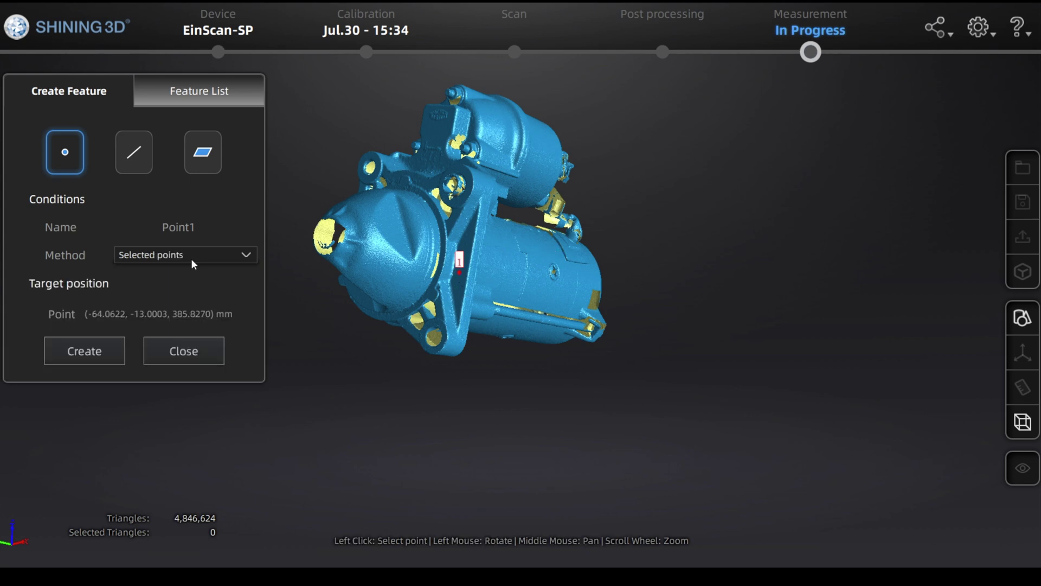
left_click(115, 343)
Step: Create a line feature with the Point-Point method, running from the lower to the upper part of the flange recess
left_click(131, 170)
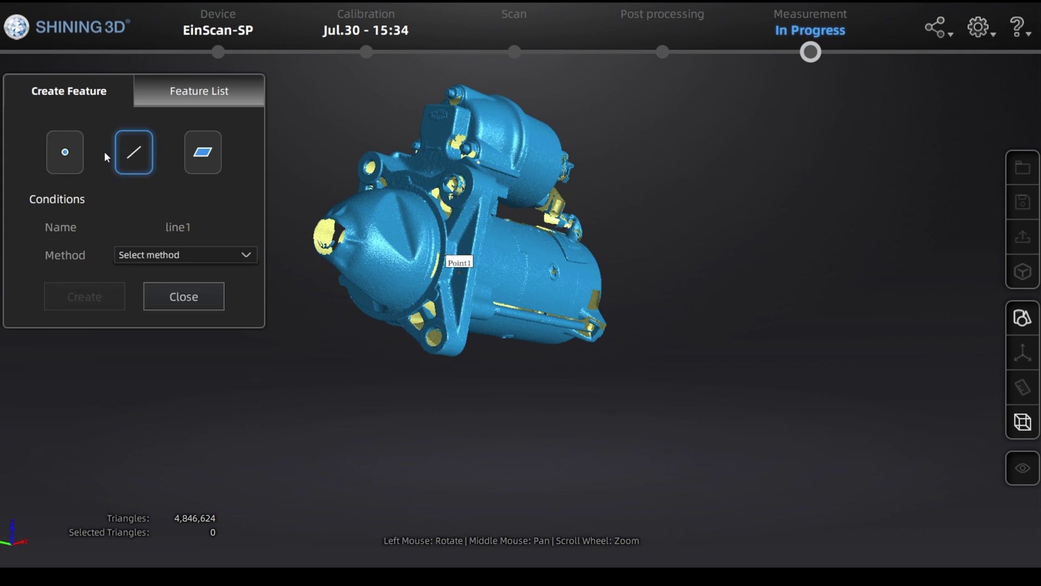
left_click(196, 255)
left_click(179, 300)
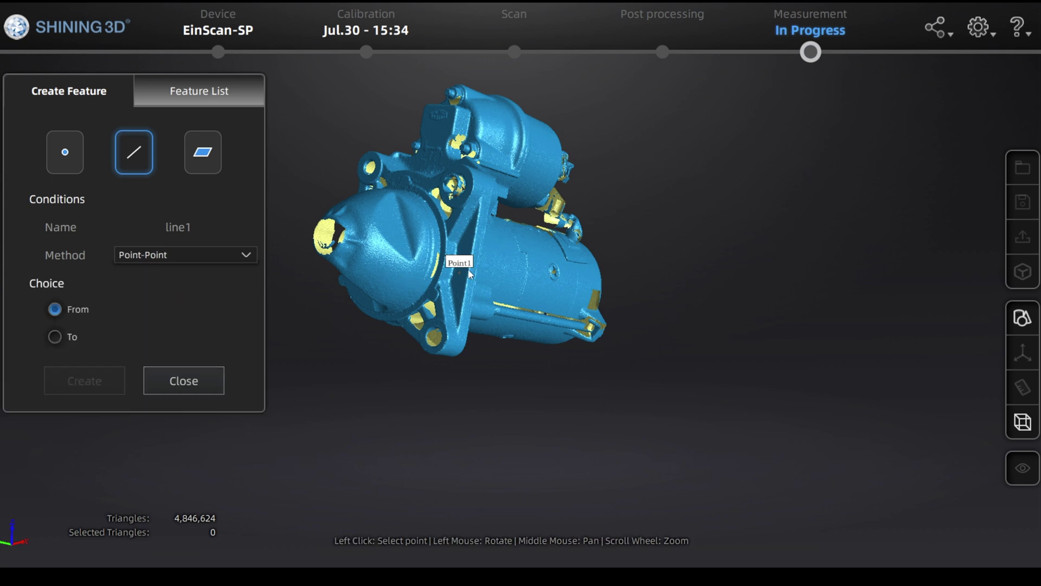
scroll(461, 307, "up", 5)
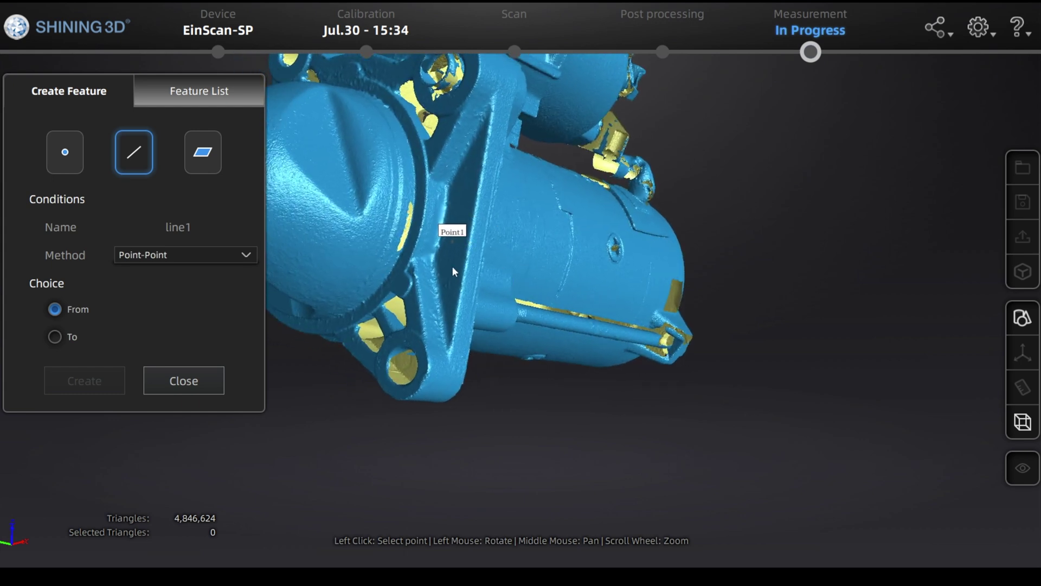
left_click(448, 259)
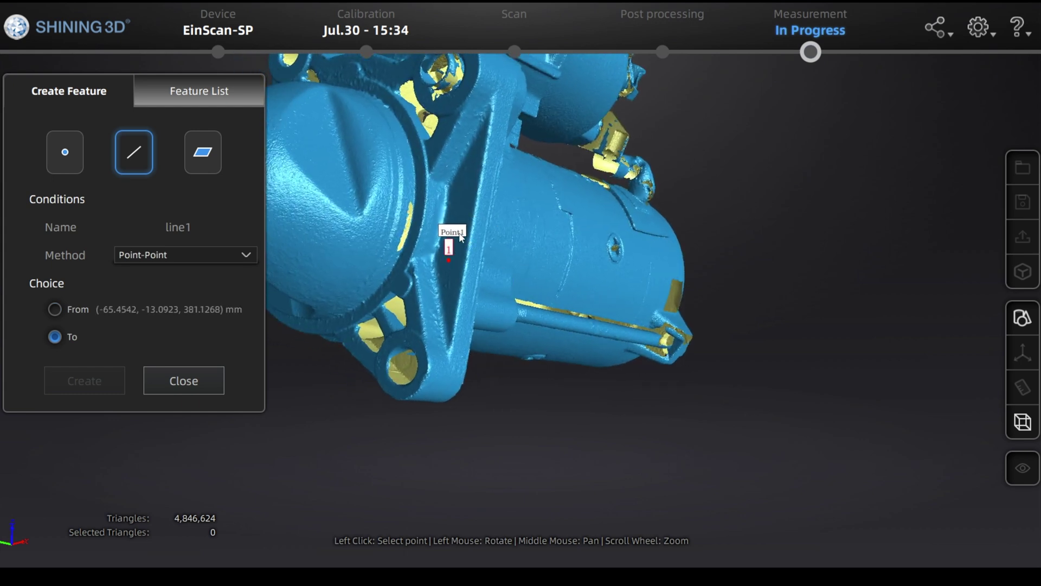
left_click(464, 193)
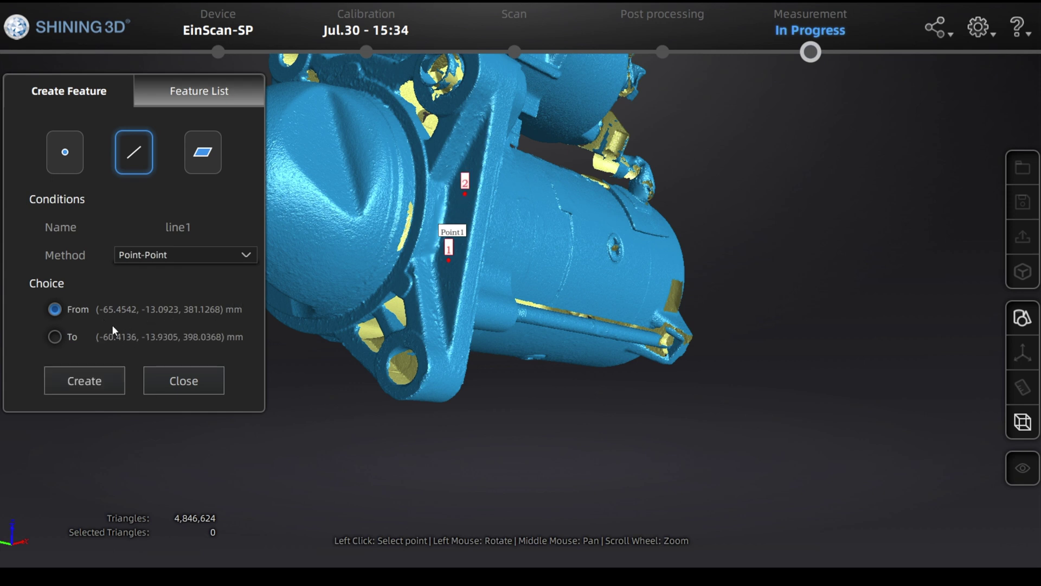
left_click(114, 374)
Step: Create a plane feature with the 3 Points Fit method from three points on the floor of the flange recess
left_click(206, 161)
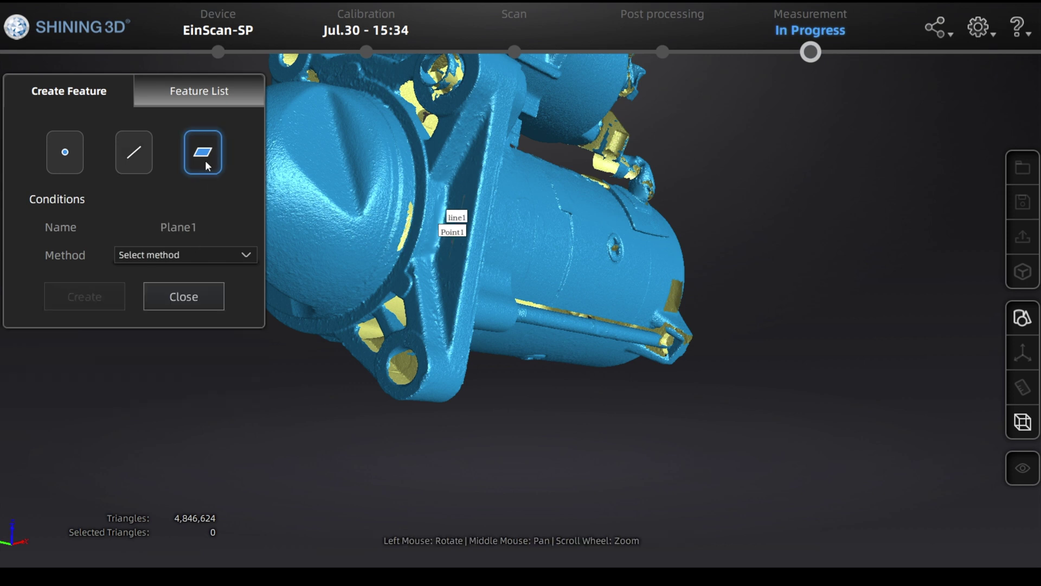
left_click(189, 256)
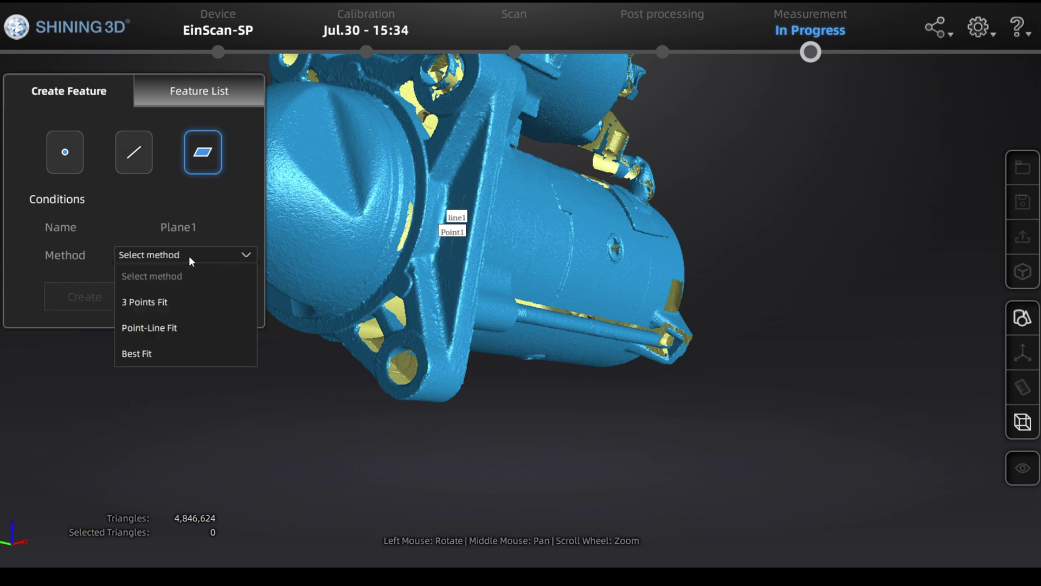
left_click(181, 304)
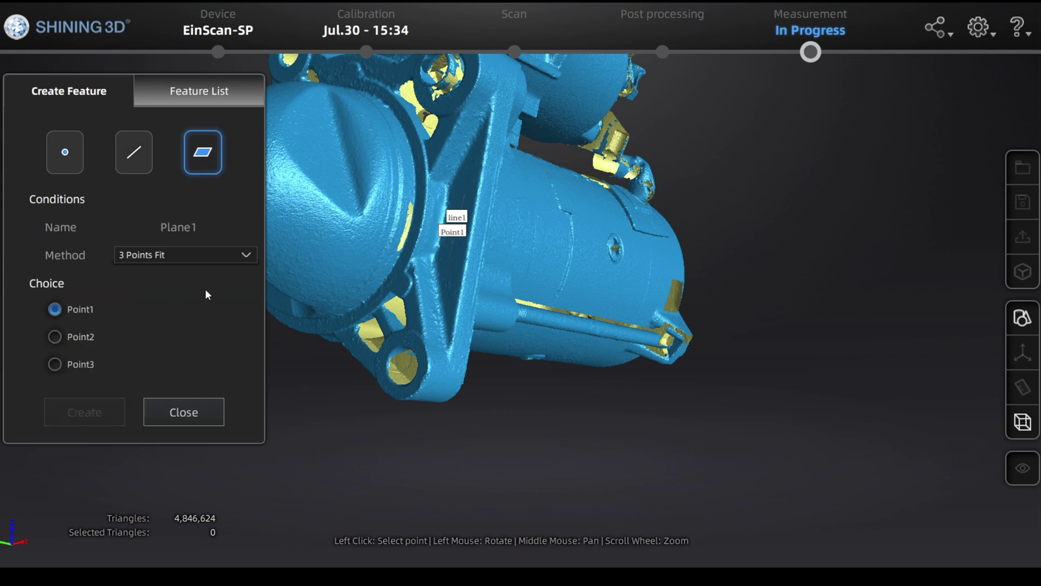
left_click(443, 279)
left_click(458, 263)
left_click(441, 255)
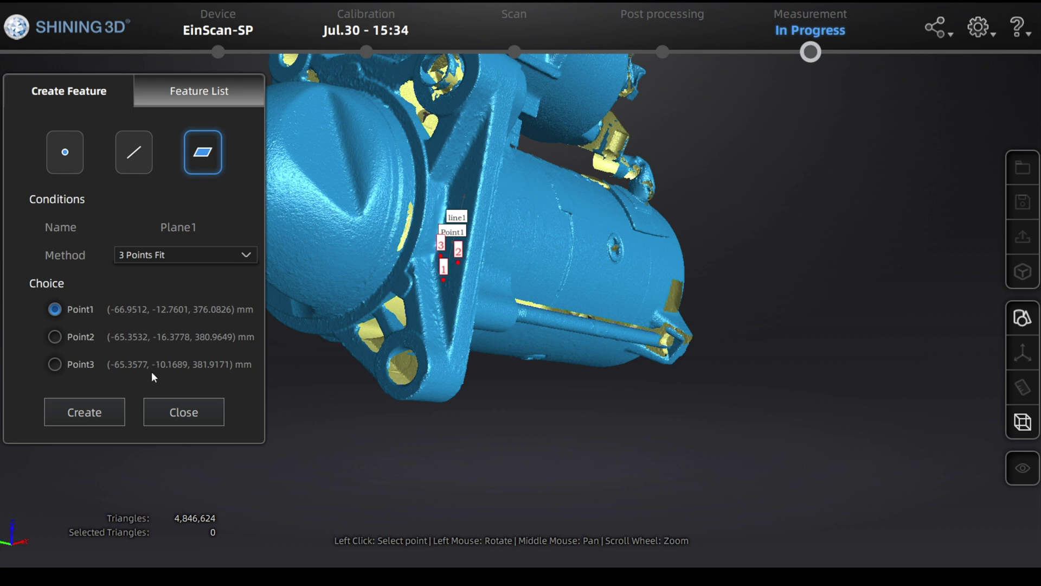
left_click(112, 412)
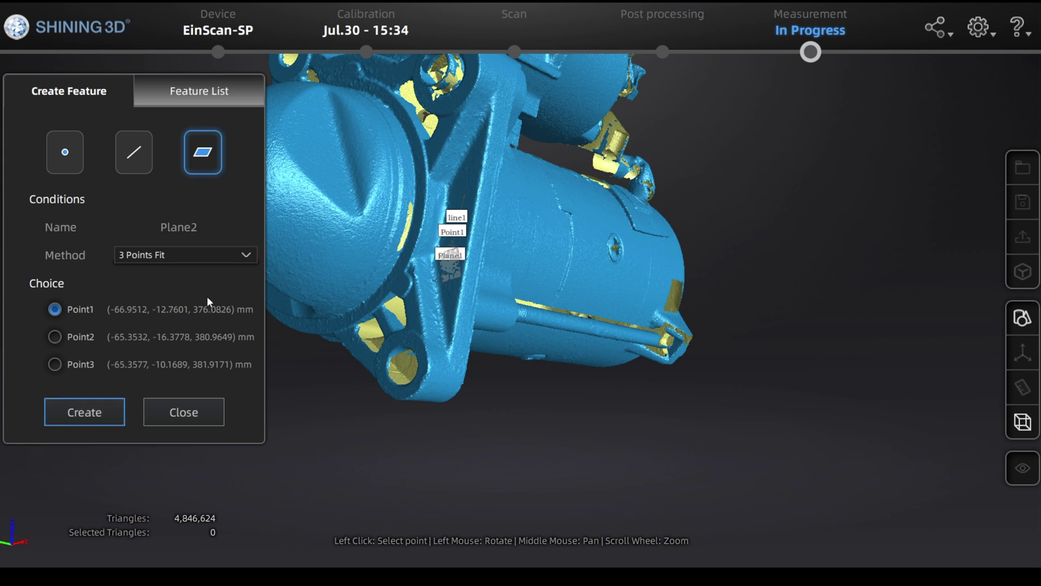
Step: Review the list of created features and close the feature creation settings
left_click(228, 92)
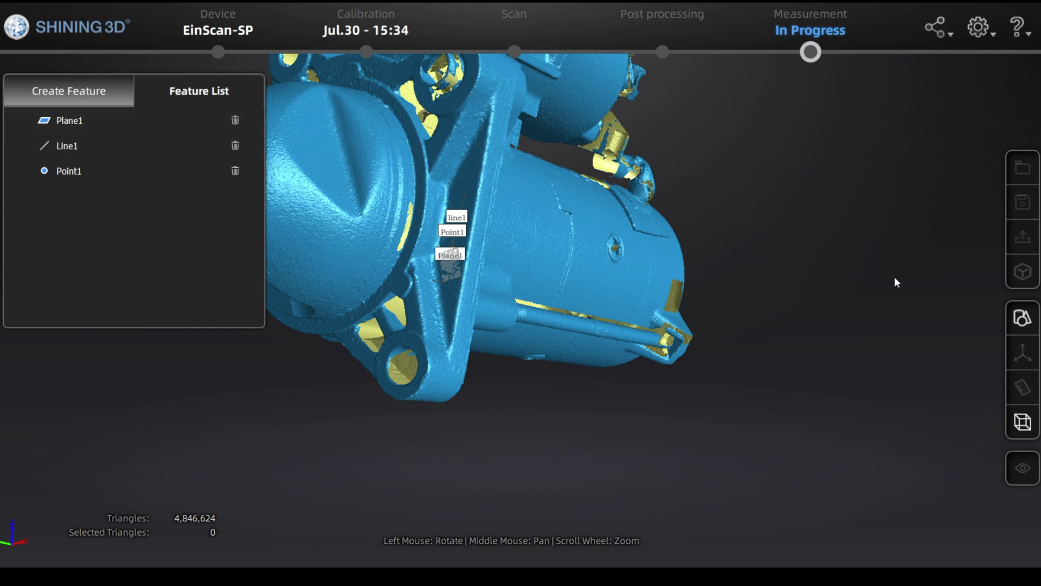
left_click(112, 86)
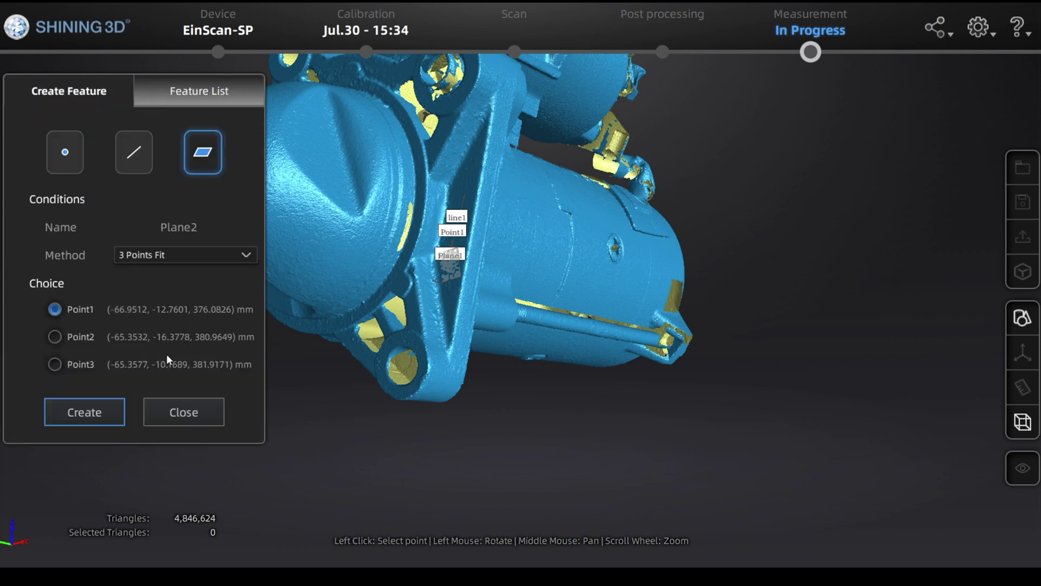
left_click(200, 407)
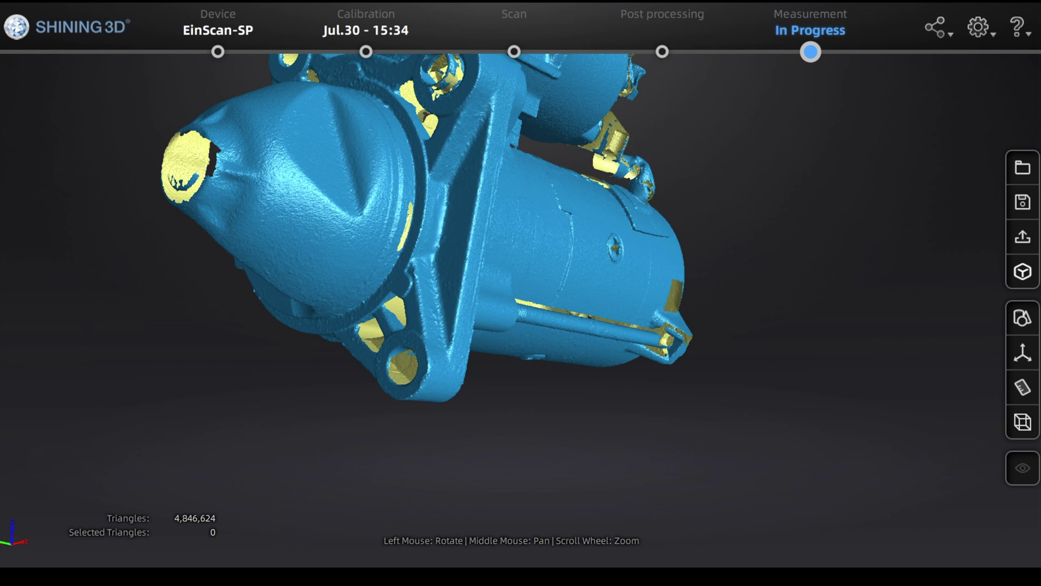
Step: Measure the distance between a lower and an upper point in the flange's triangular recess
left_click(1024, 389)
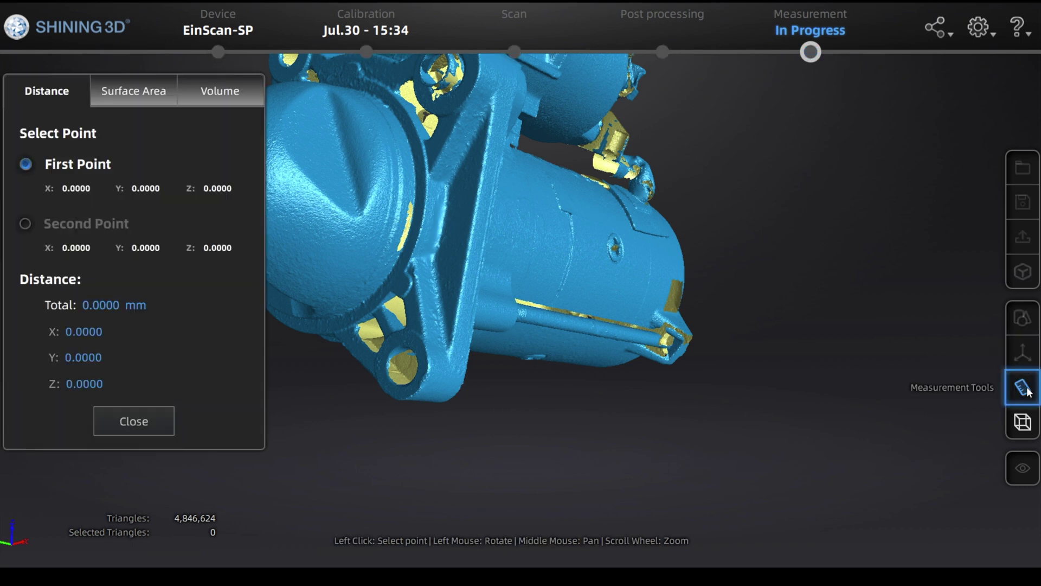
left_click_drag(532, 263, 493, 268)
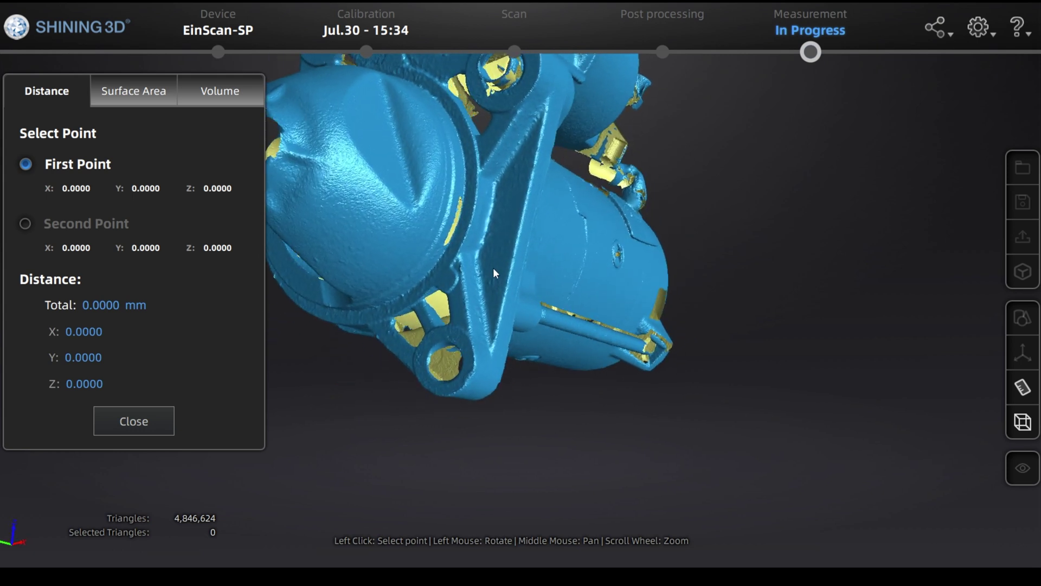
left_click(493, 267)
left_click(511, 187)
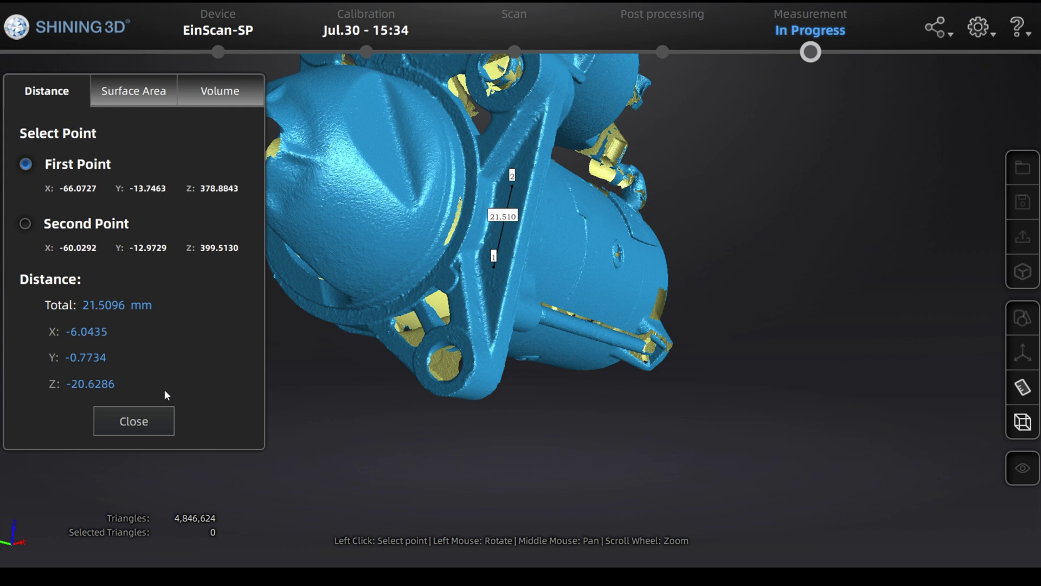
Step: Select a small patch on the nose cone and calculate its surface area
left_click(144, 93)
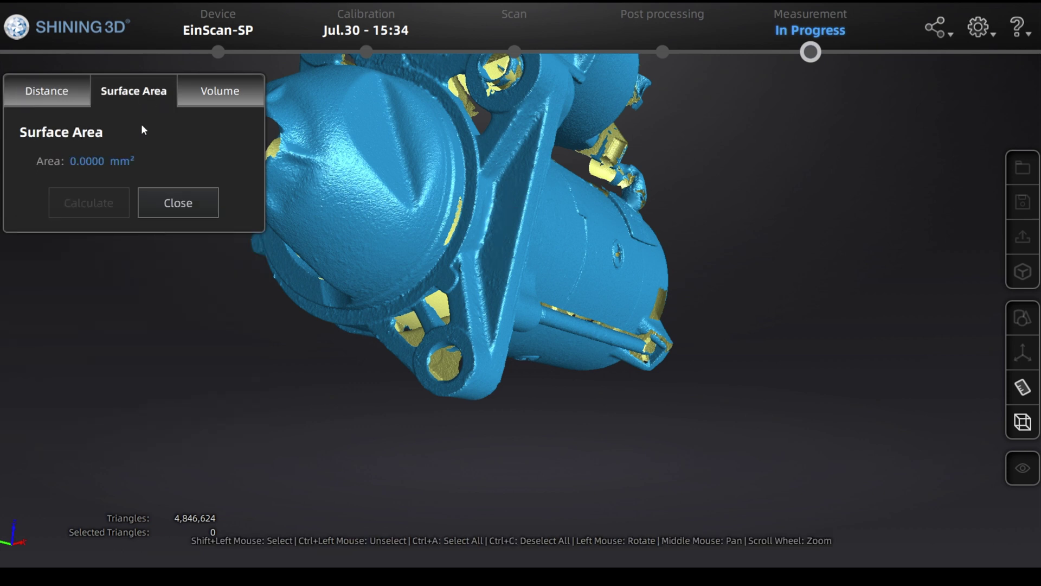
mouse_move(347, 196)
left_mouse_down()
mouse_move(381, 216)
mouse_move(359, 211)
mouse_move(382, 205)
mouse_move(362, 213)
left_mouse_up()
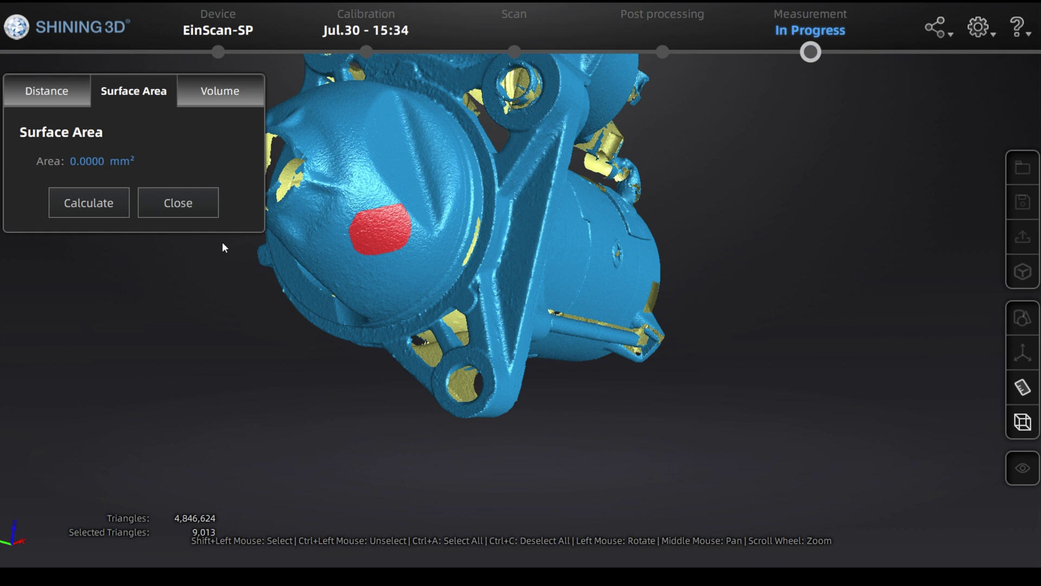
left_click(102, 211)
left_click_drag(304, 255, 311, 278)
Step: Try to measure the model's volume and close the measurement tools
left_click(239, 92)
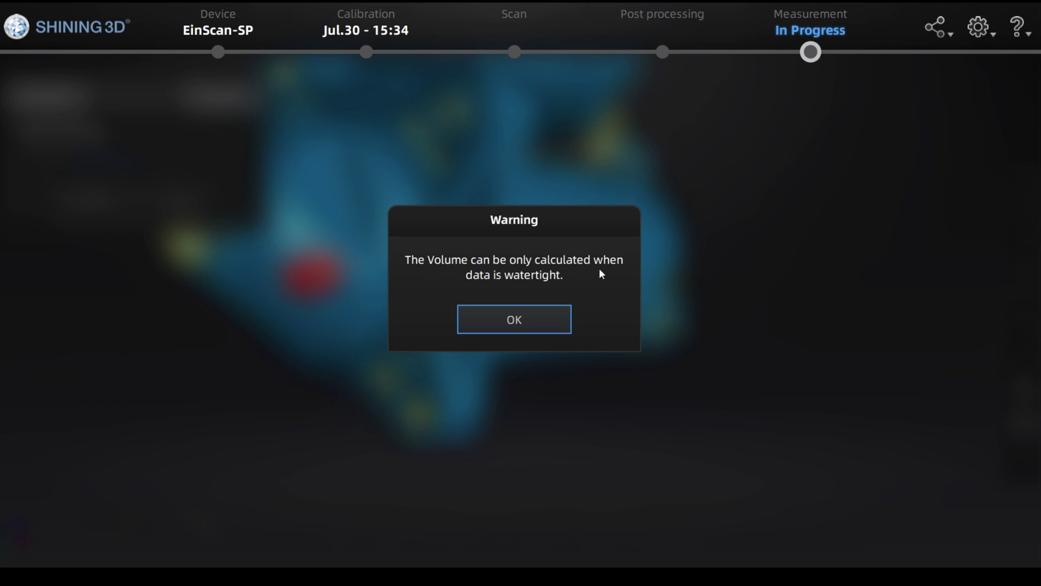
left_click(562, 321)
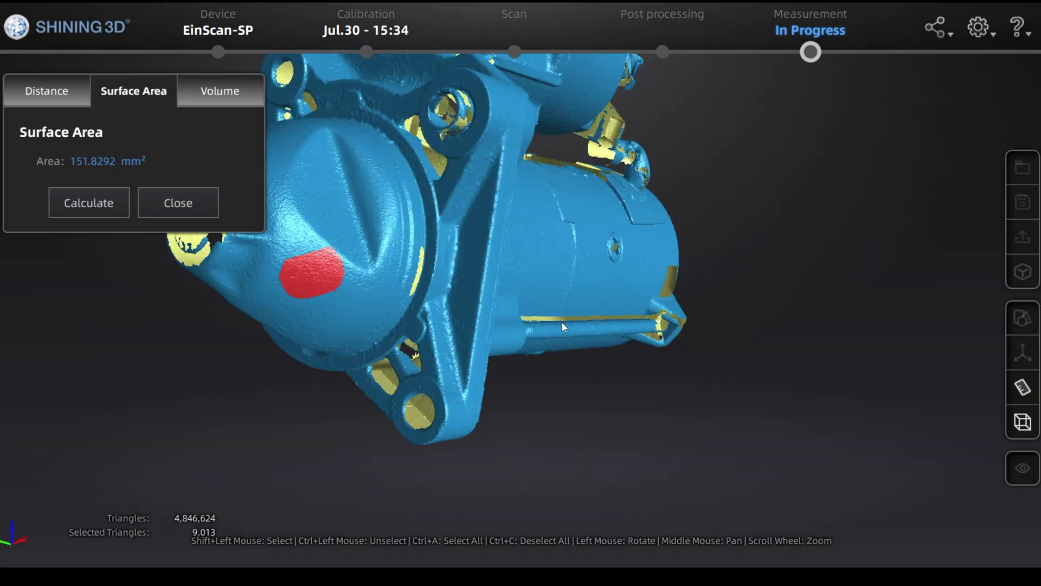
left_click(197, 202)
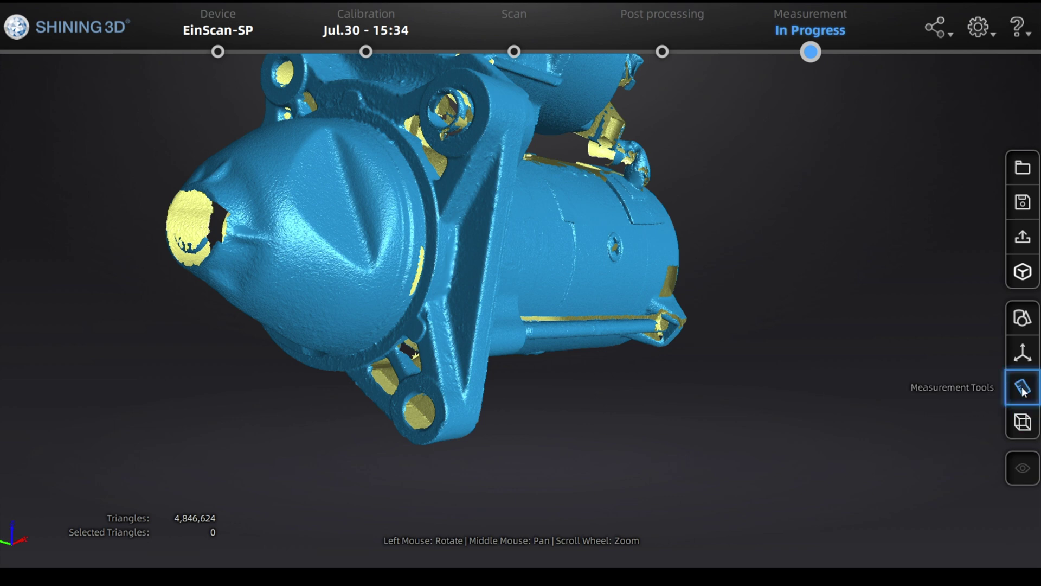
Step: Realign the model with 3-2-1 System Movement, constraining Plane1 to Z-, Line1 to X- and using Point1 as the point
left_click(1025, 351)
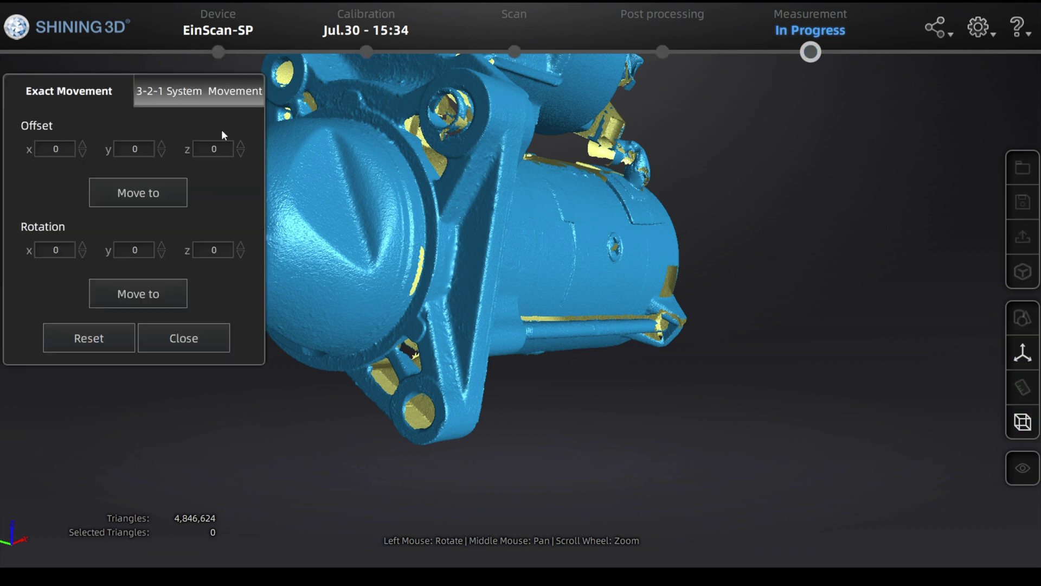
left_click(223, 93)
left_click(132, 154)
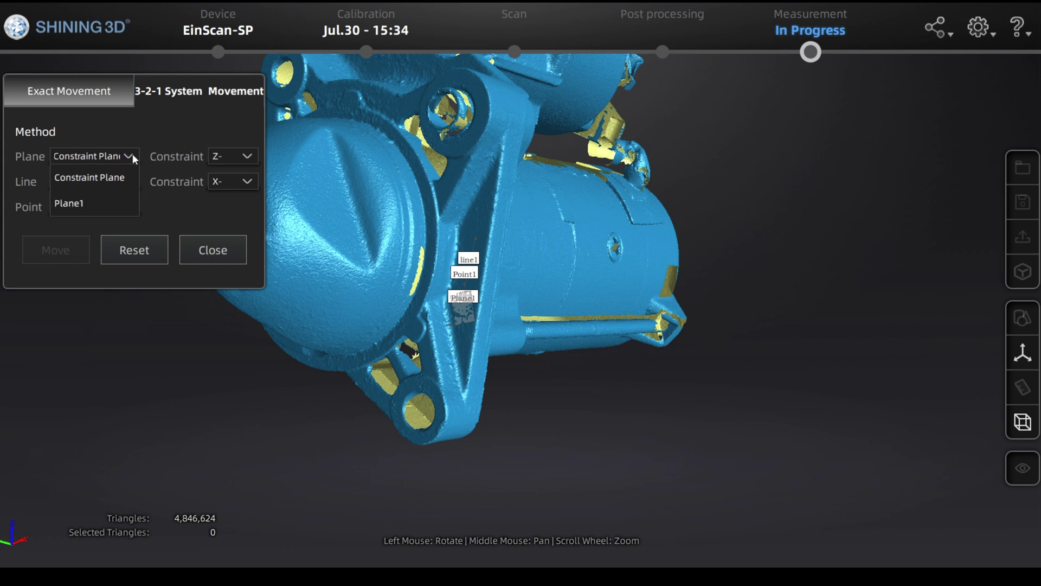
left_click(105, 206)
left_click(126, 181)
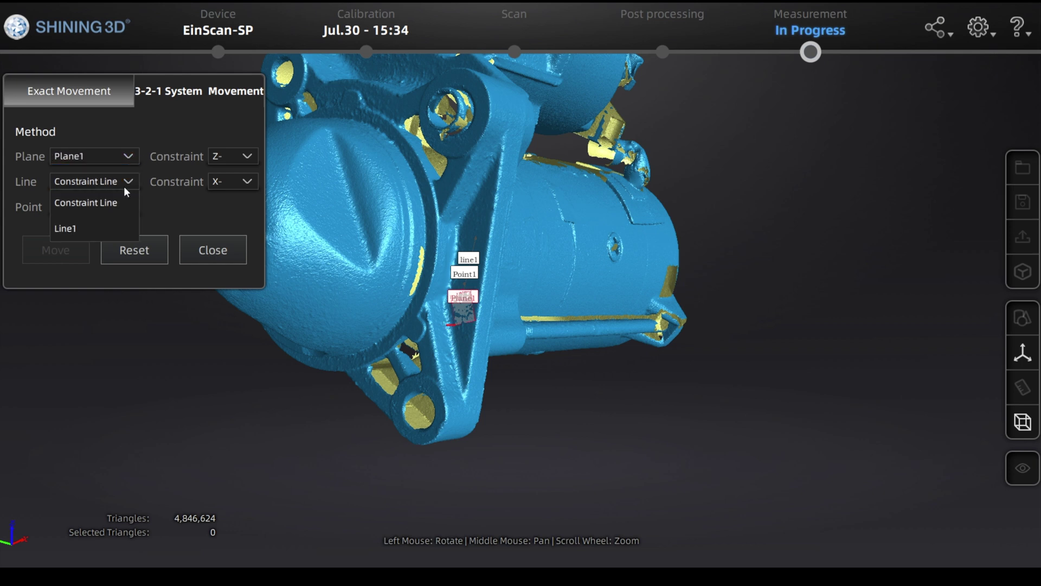
left_click(105, 224)
left_click(126, 207)
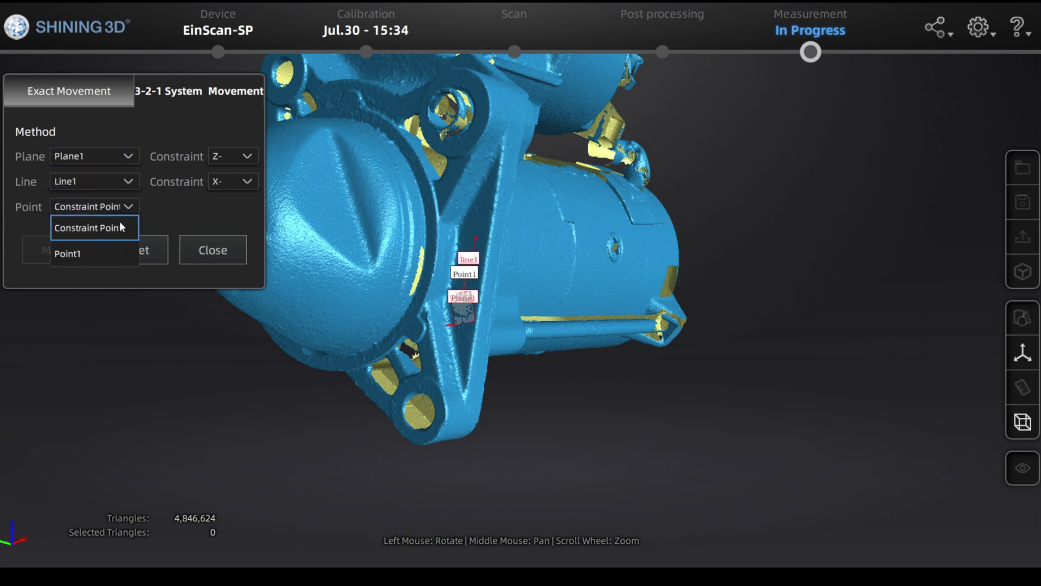
left_click(121, 249)
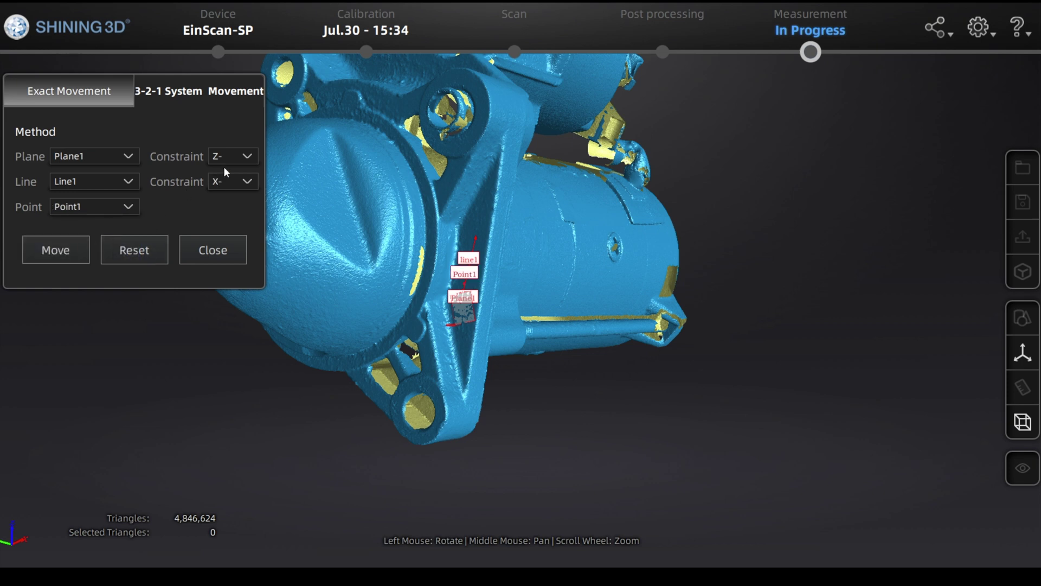
left_click(235, 156)
left_click(228, 254)
left_click(71, 253)
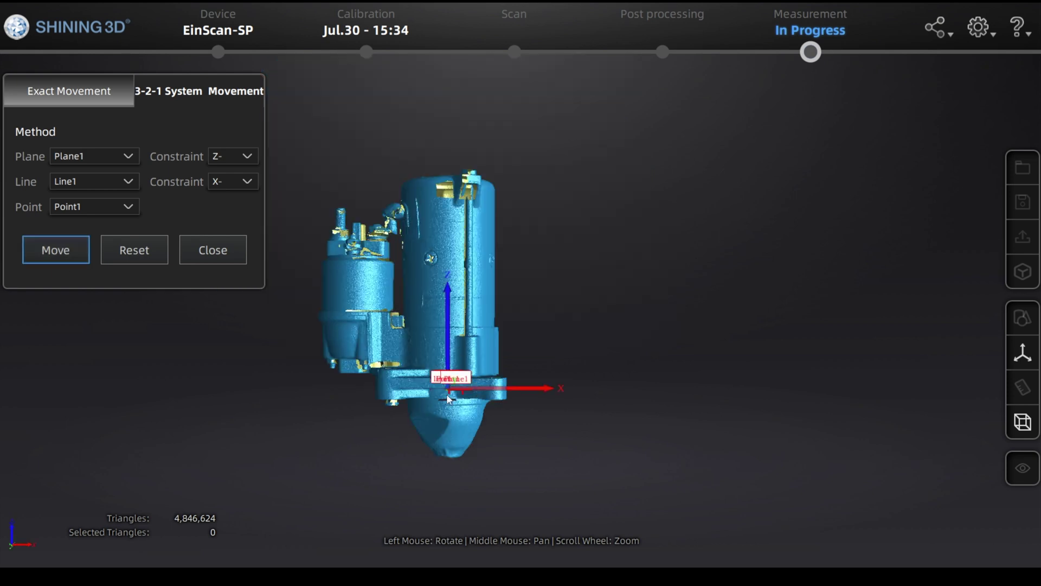
Step: Examine the realigned model against the coordinate axes, close the movement settings and inspect the motor from another side
scroll(445, 408, "up", 2)
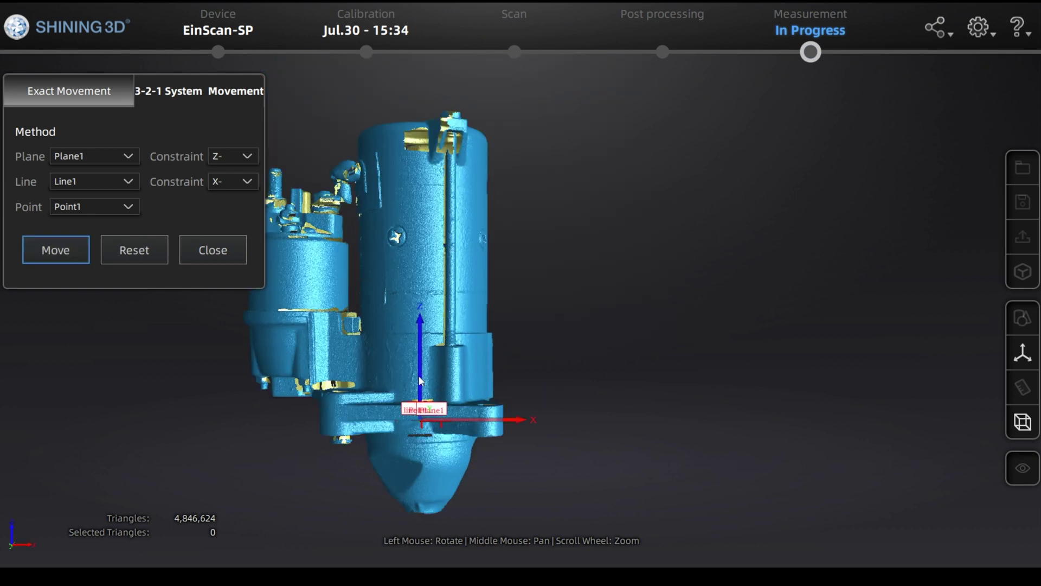
middle_click_drag(445, 408, 603, 359)
scroll(603, 359, "down", 1)
scroll(603, 354, "up", 2)
scroll(617, 361, "down", 1)
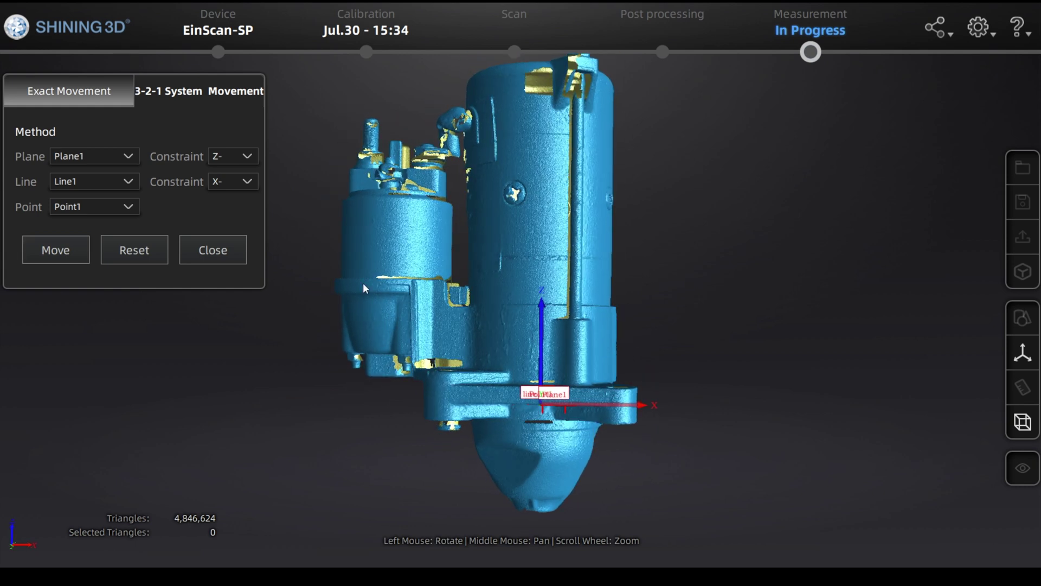
left_click(213, 249)
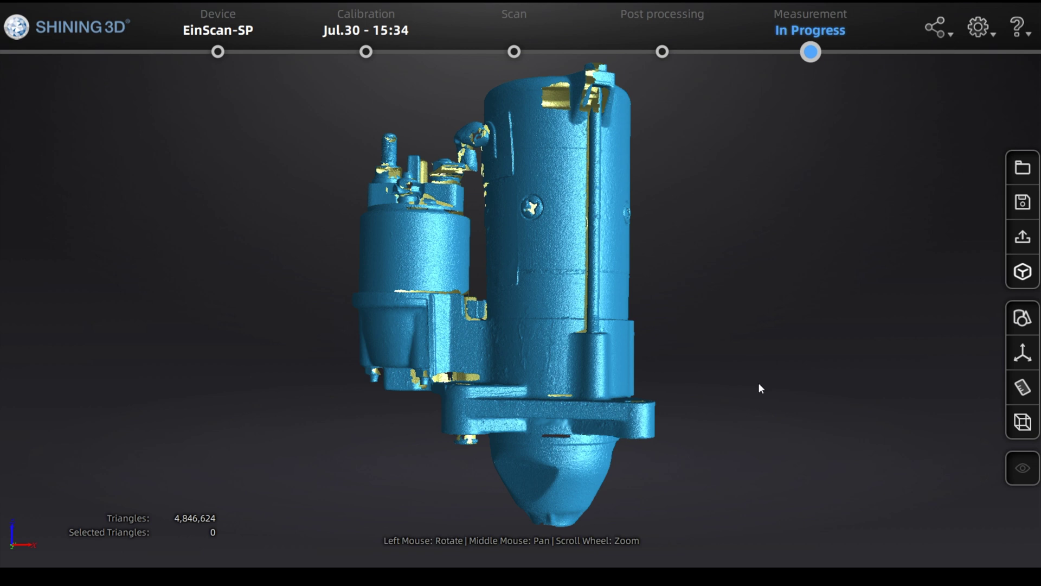
left_click_drag(820, 415, 743, 302)
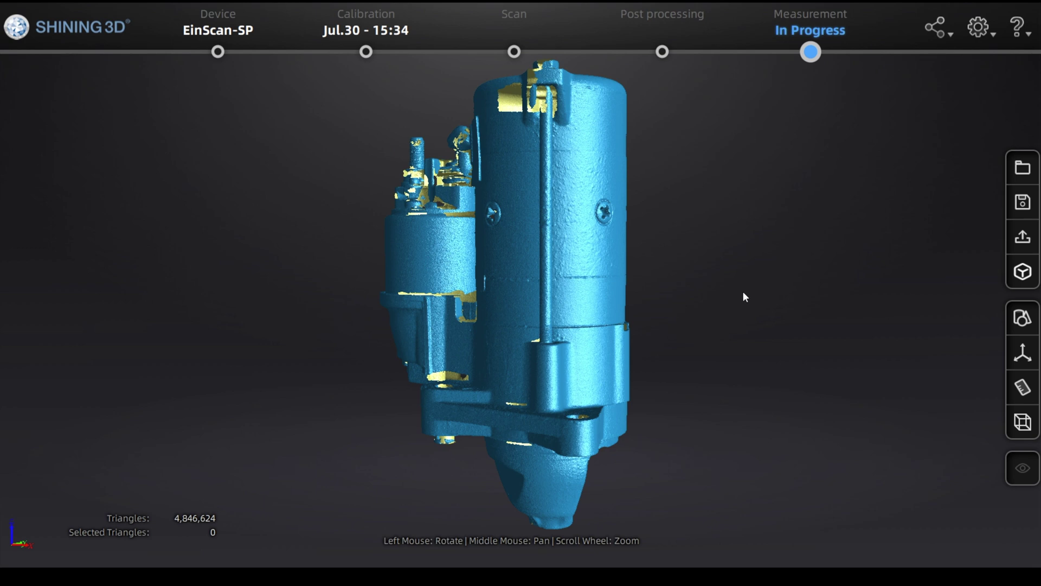